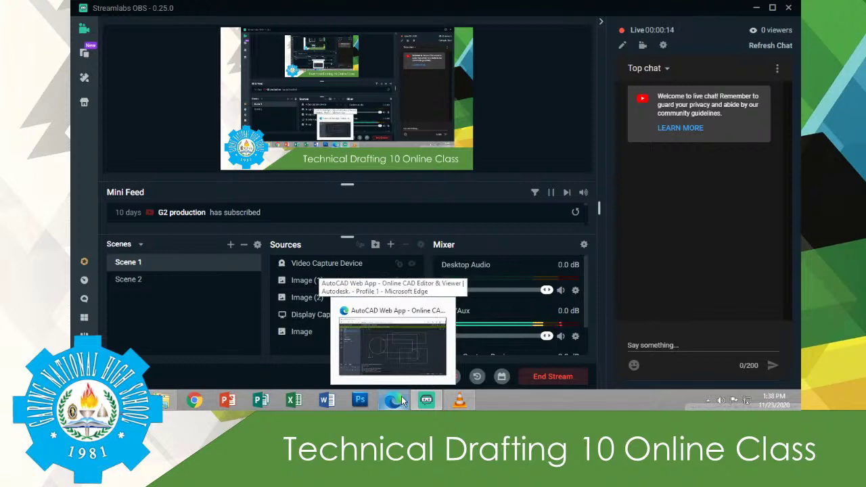
Switch to the AutoCAD Web App window via the Edge taskbar thumbnail.
{"action": "left_click", "coordinate": [401, 396]}
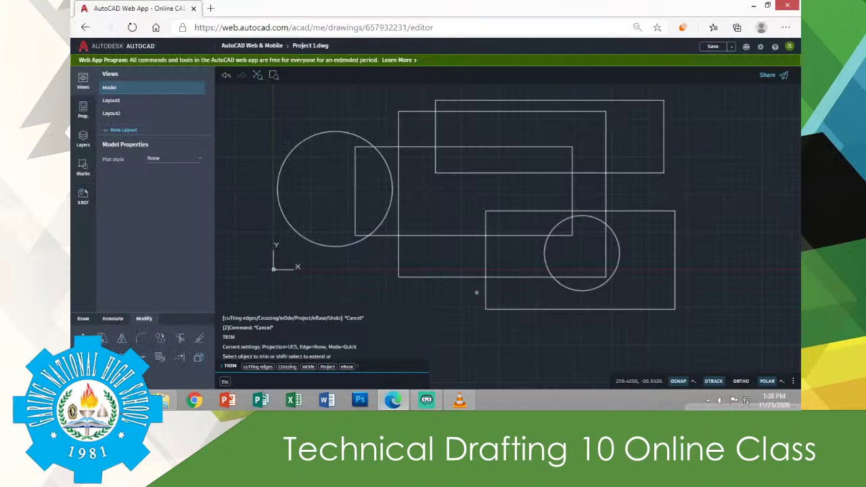
Cancel the running TRIM command, leaving the rectangles and circles untrimmed.
{"action": "key", "text": "Escape"}
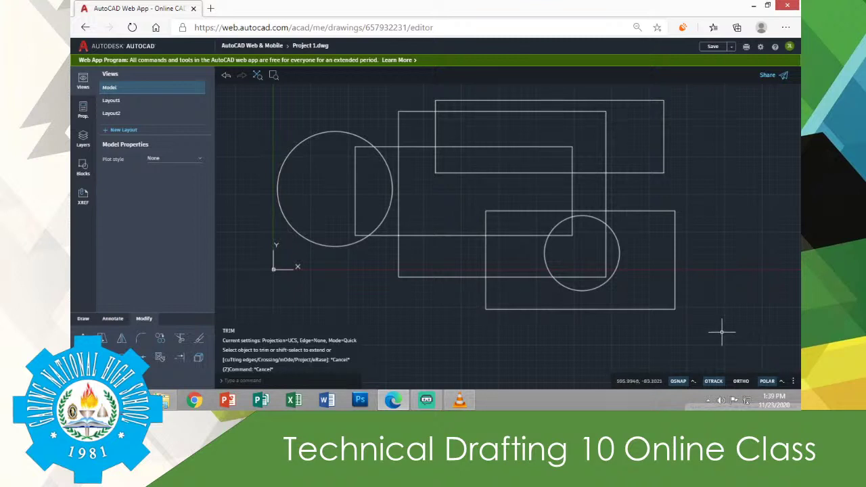
Nudge the drawing view slightly, cancel any active command, and start Trim from the Modify panel.
{"action": "mouse_move", "coordinate": [721, 332]}
{"action": "middle_mouse_down"}
{"action": "mouse_move", "coordinate": [706, 338]}
{"action": "mouse_move", "coordinate": [722, 343]}
{"action": "middle_mouse_up"}
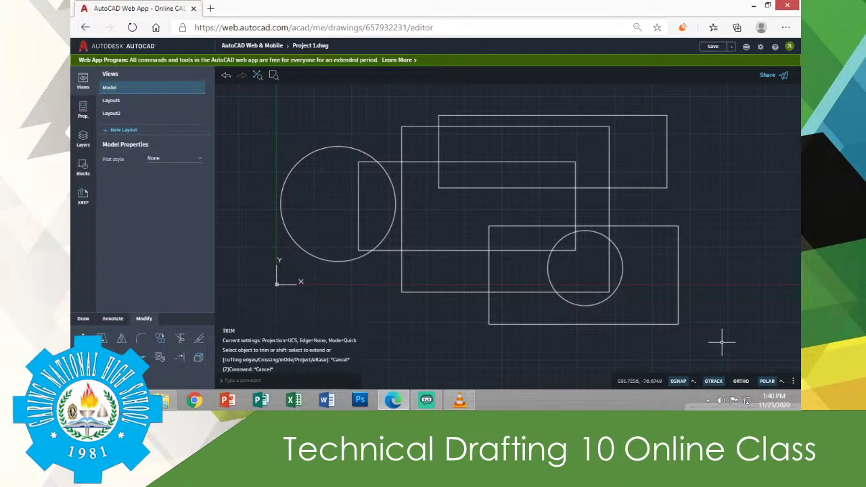
{"action": "key", "text": "Escape"}
{"action": "left_click", "coordinate": [182, 342]}
Run TRIM with the TR alias, check its mode options, then restart it by typing TRIM.
{"action": "type", "text": "t"}
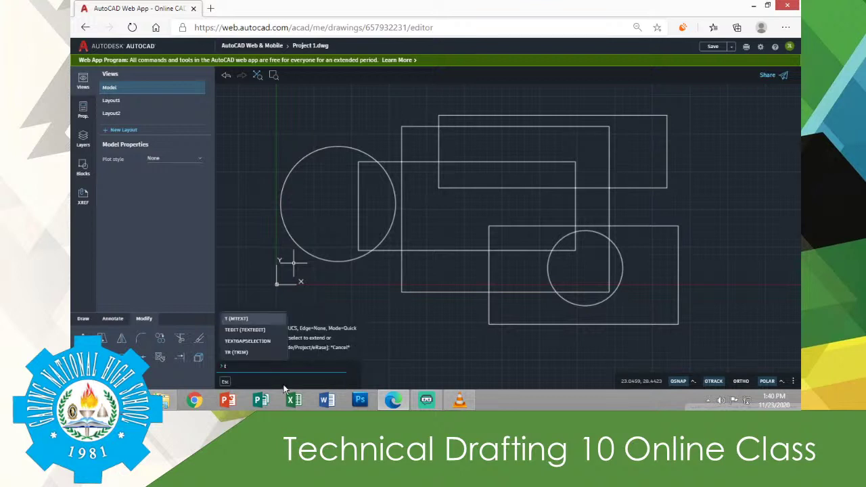
{"action": "type", "text": "r"}
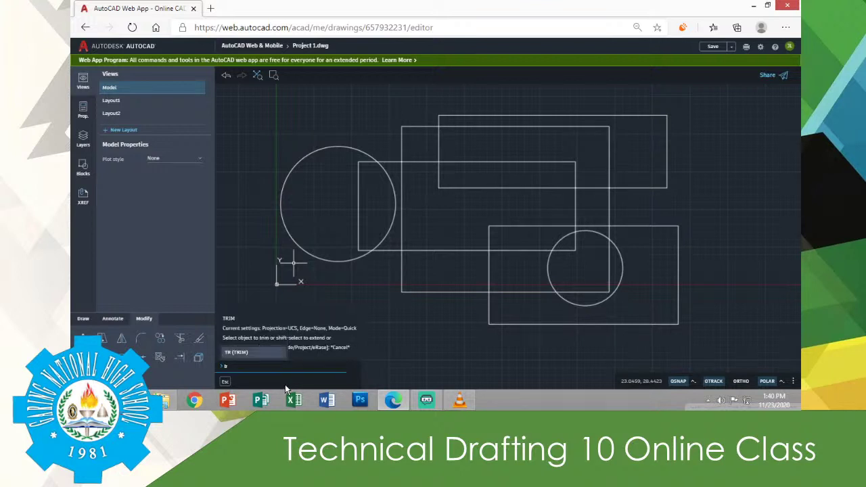
{"action": "key", "text": "Return"}
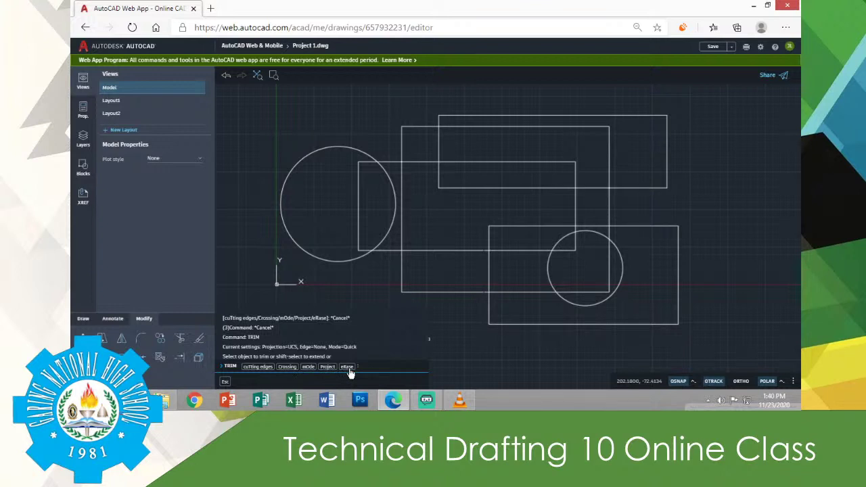
{"action": "left_click", "coordinate": [309, 367]}
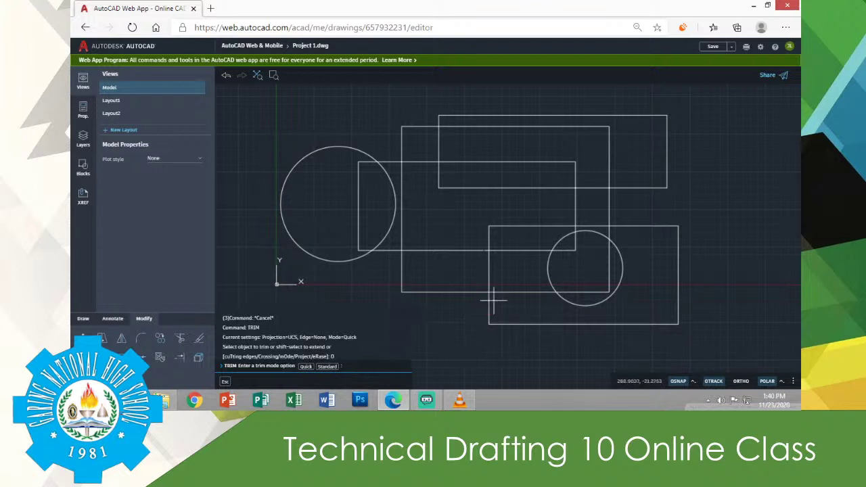
{"action": "key", "text": "Escape"}
{"action": "key", "text": "Escape"}
{"action": "key", "text": "Escape"}
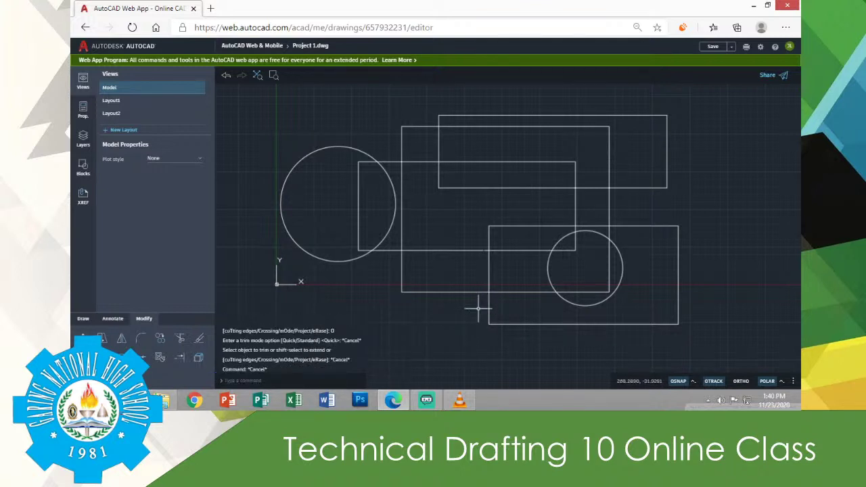
{"action": "type", "text": "trim"}
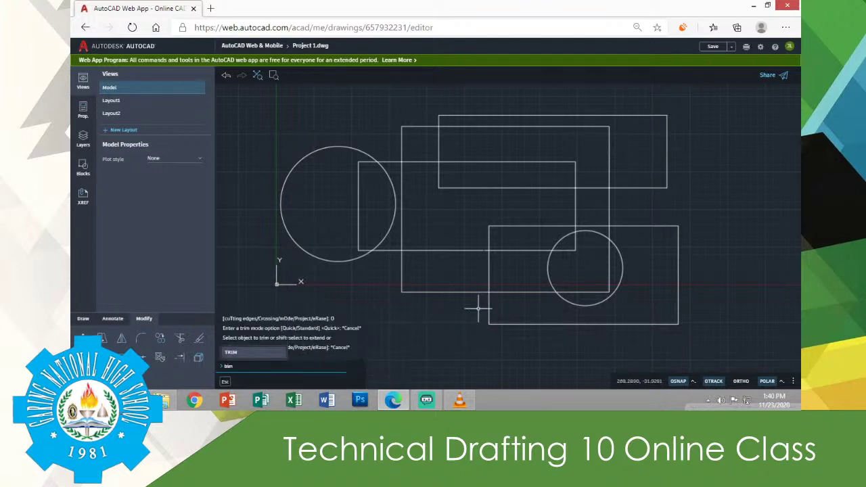
{"action": "key", "text": "Return"}
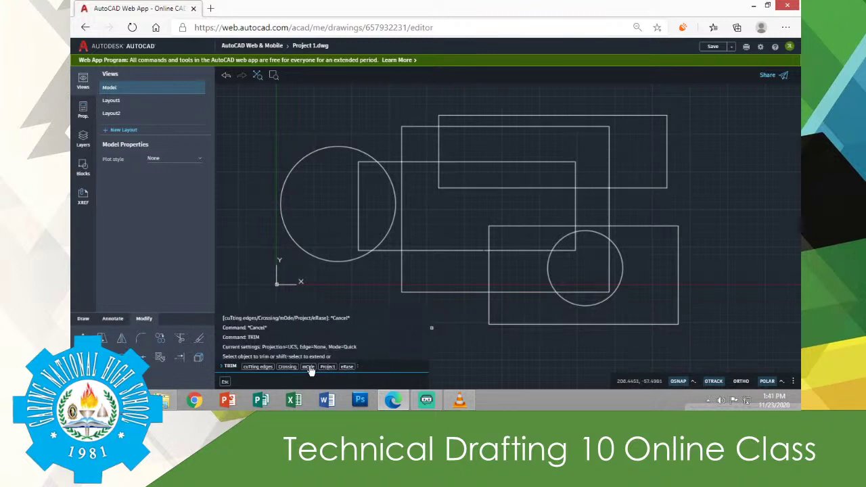
Bring up TRIM's mode choice between Quick and Standard.
{"action": "left_click", "coordinate": [309, 367]}
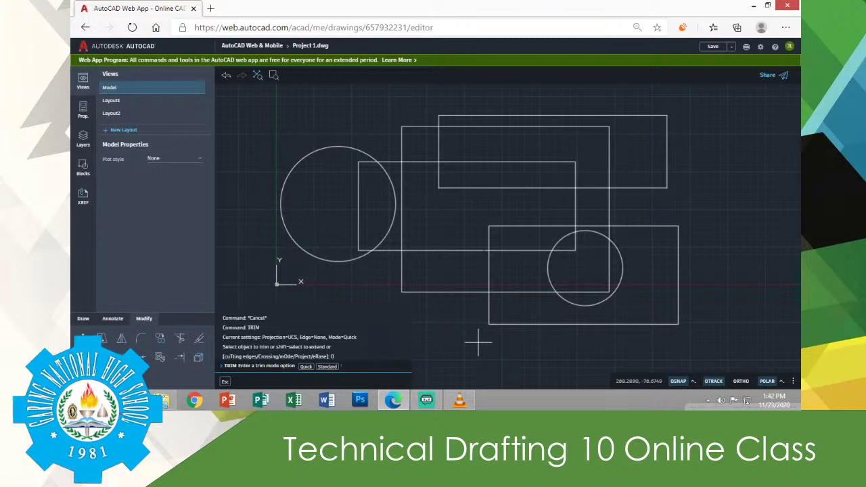
Choose Quick as the trim mode, then cancel TRIM back to an empty prompt.
{"action": "left_click", "coordinate": [307, 367]}
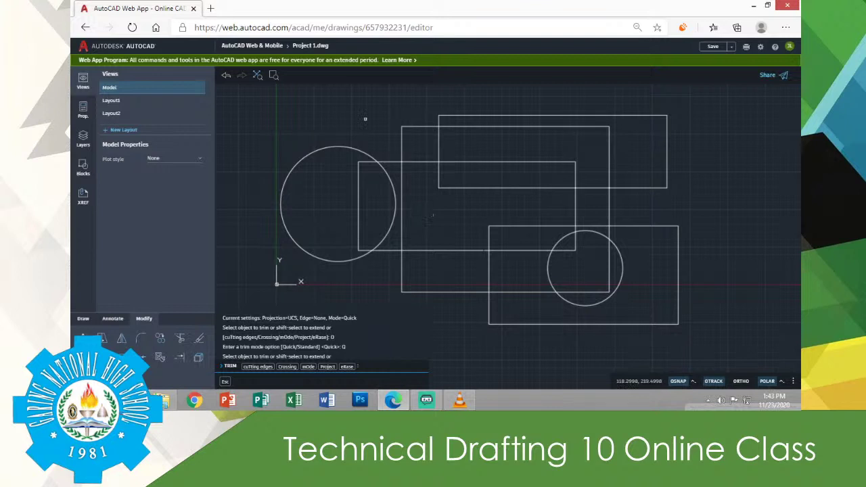
{"action": "key", "text": "Escape"}
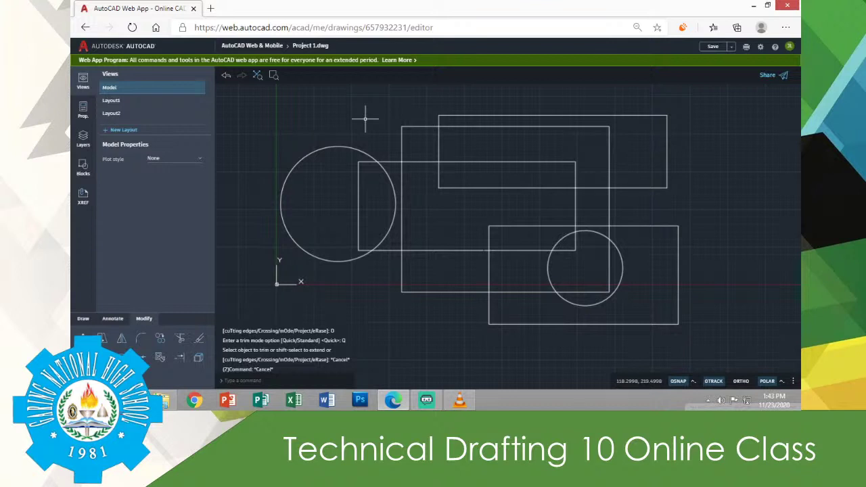
Restart TRIM and cut the large rectangle's edge inside the top rectangle.
{"action": "type", "text": "trim"}
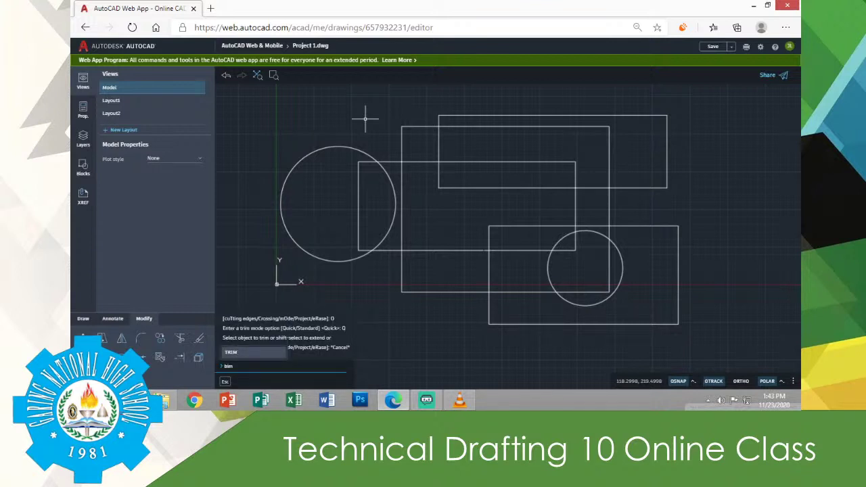
{"action": "key", "text": "Return"}
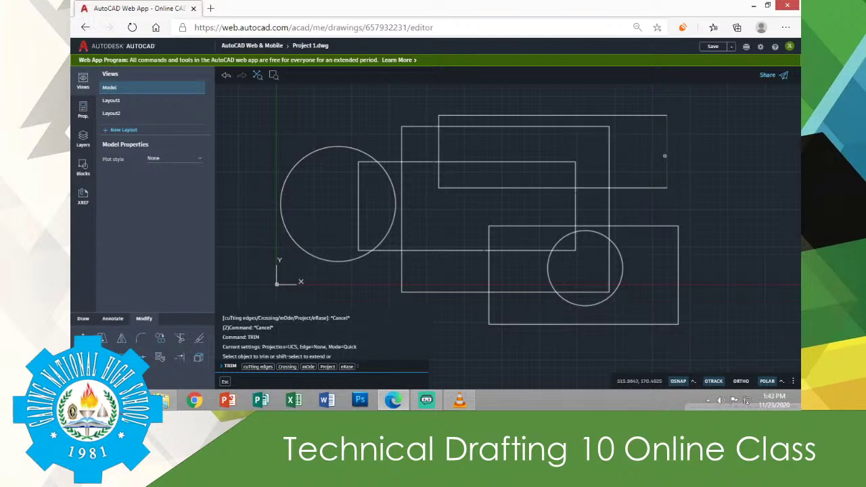
{"action": "left_click", "coordinate": [609, 152]}
Trim five overlapping edge pieces in the top and lower-right rectangles, then begin a fence.
{"action": "left_click", "coordinate": [610, 158]}
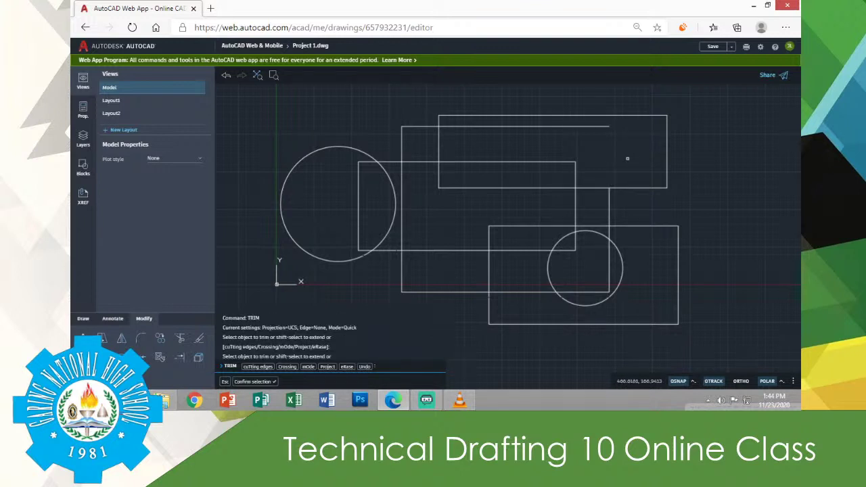
{"action": "left_click", "coordinate": [576, 176]}
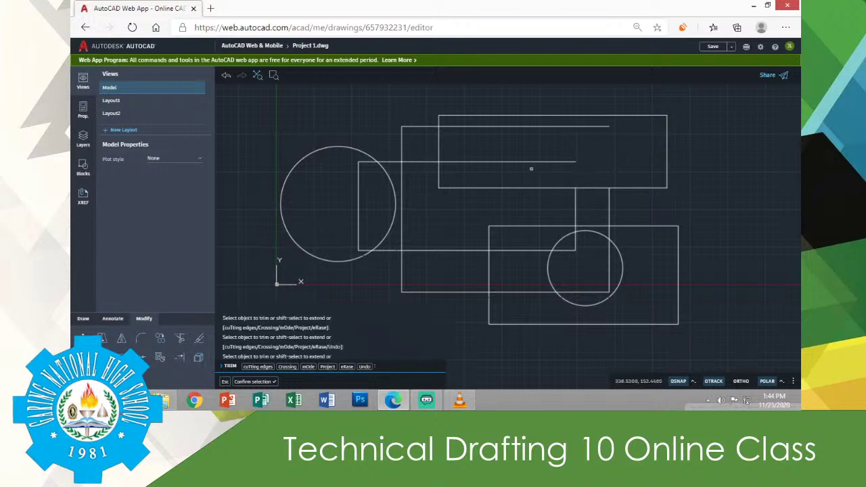
{"action": "left_click", "coordinate": [439, 142]}
{"action": "left_click", "coordinate": [608, 208]}
{"action": "left_click", "coordinate": [488, 233]}
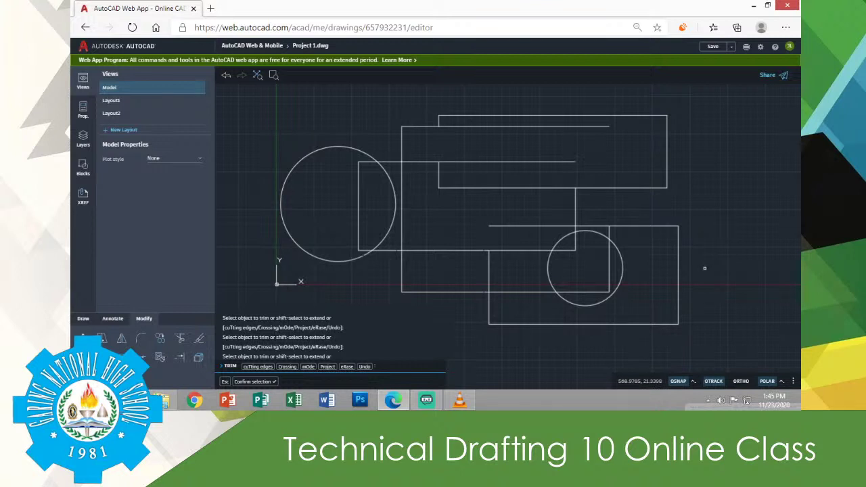
{"action": "left_click", "coordinate": [704, 268]}
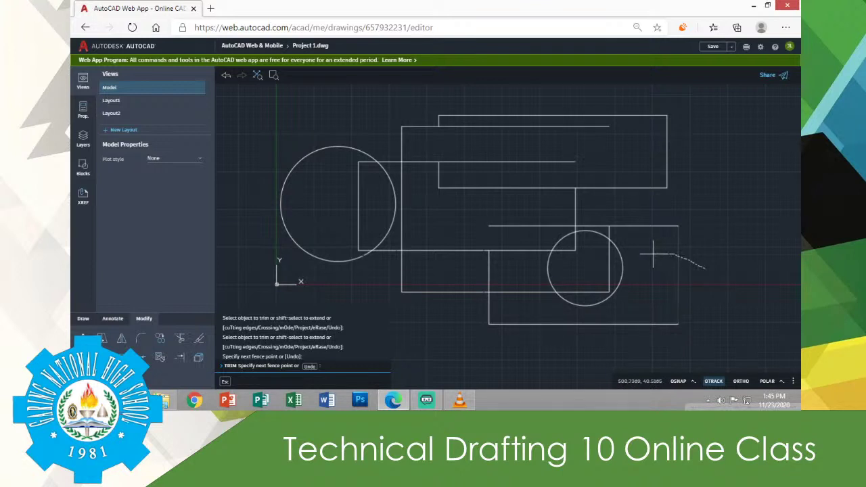
Fence-trim the lower lines and right-side edges of the rectangles.
{"action": "left_click_drag", "start_coordinate": [649, 264], "coordinate": [578, 317]}
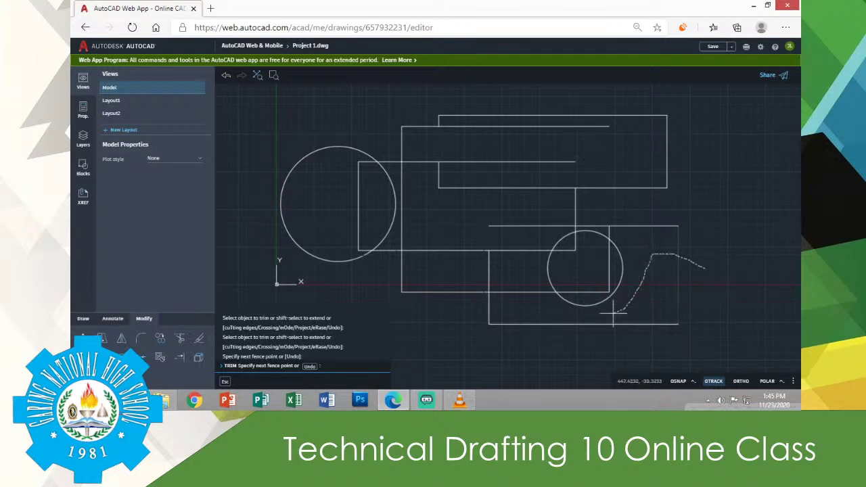
{"action": "mouse_move", "coordinate": [570, 316]}
{"action": "left_mouse_down"}
{"action": "mouse_move", "coordinate": [528, 291]}
{"action": "mouse_move", "coordinate": [530, 271]}
{"action": "mouse_move", "coordinate": [390, 270]}
{"action": "left_mouse_up"}
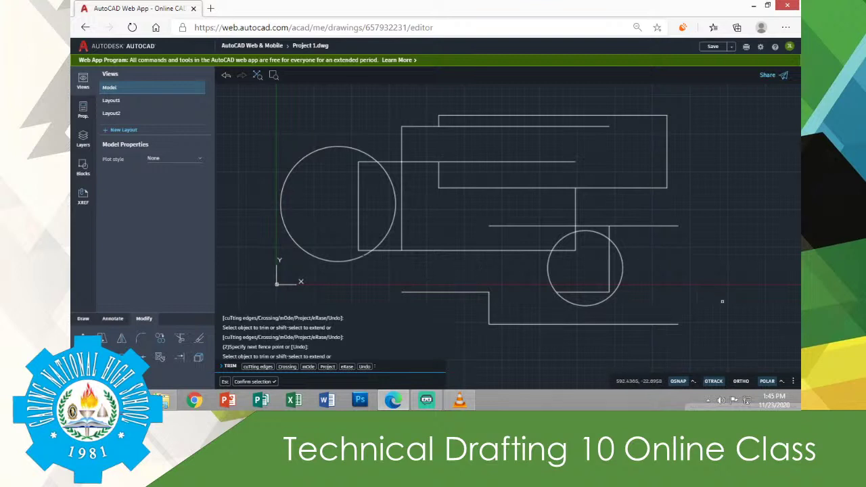
{"action": "left_click_drag", "start_coordinate": [723, 301], "coordinate": [653, 202]}
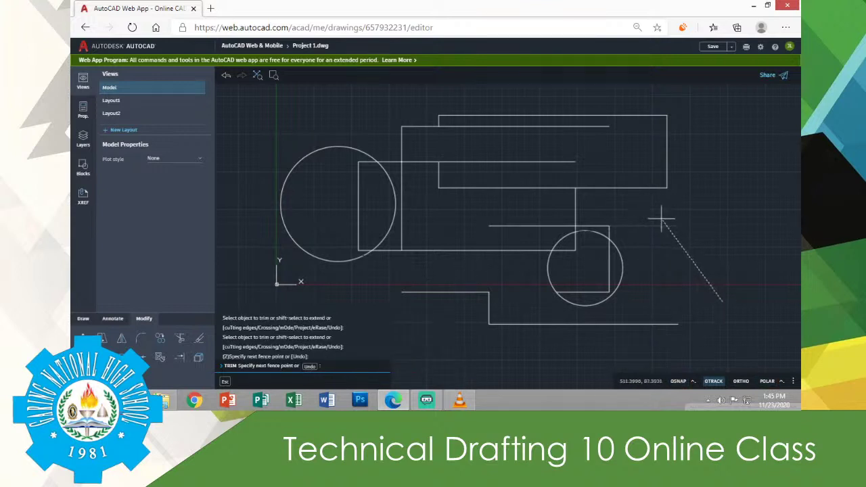
{"action": "key", "text": "Return"}
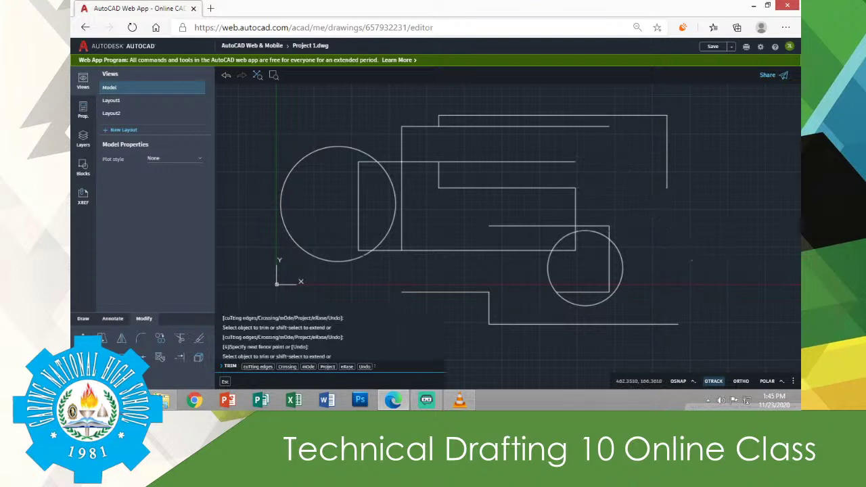
Fence-trim the top rectangle's upper edge and the lines near the small circle.
{"action": "left_click_drag", "start_coordinate": [631, 173], "coordinate": [547, 103]}
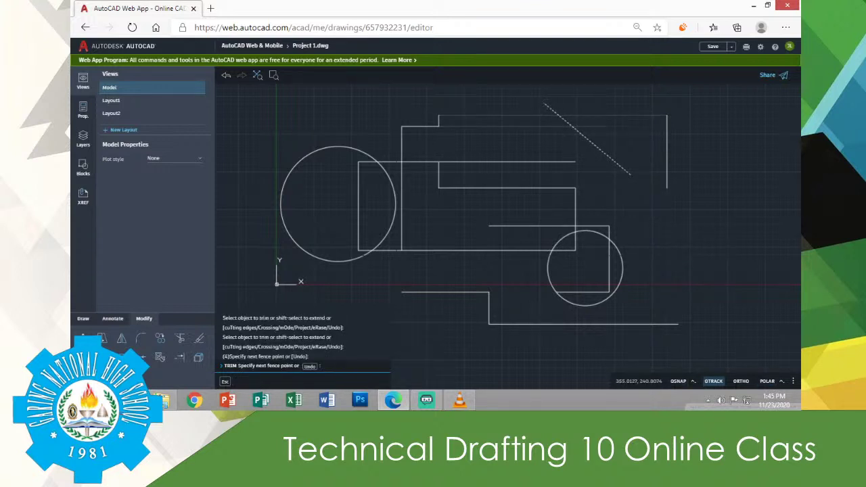
{"action": "key", "text": "Return"}
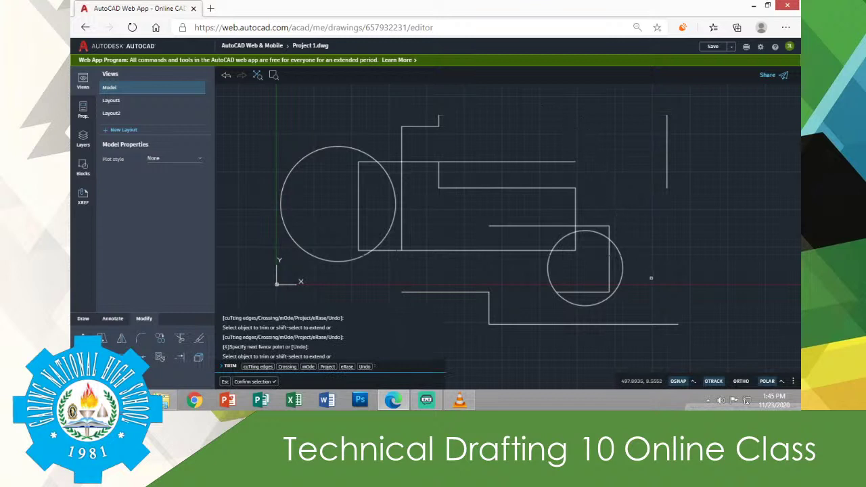
{"action": "left_click_drag", "start_coordinate": [652, 277], "coordinate": [603, 229]}
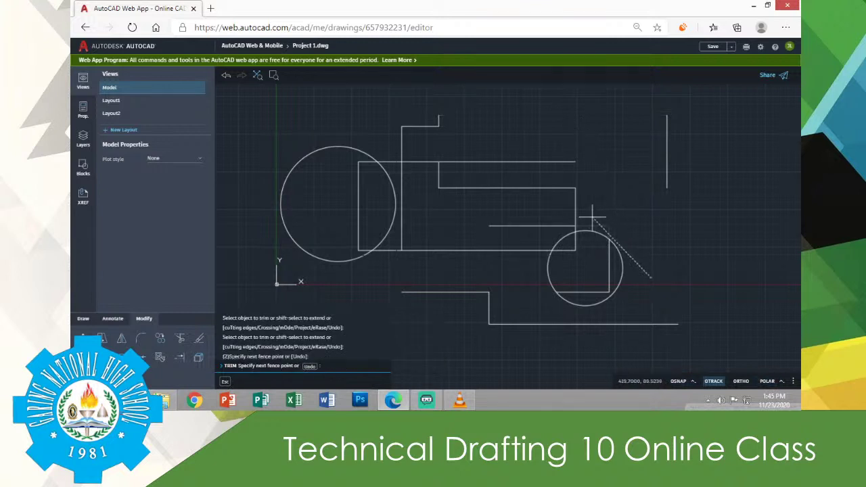
{"action": "key", "text": "Return"}
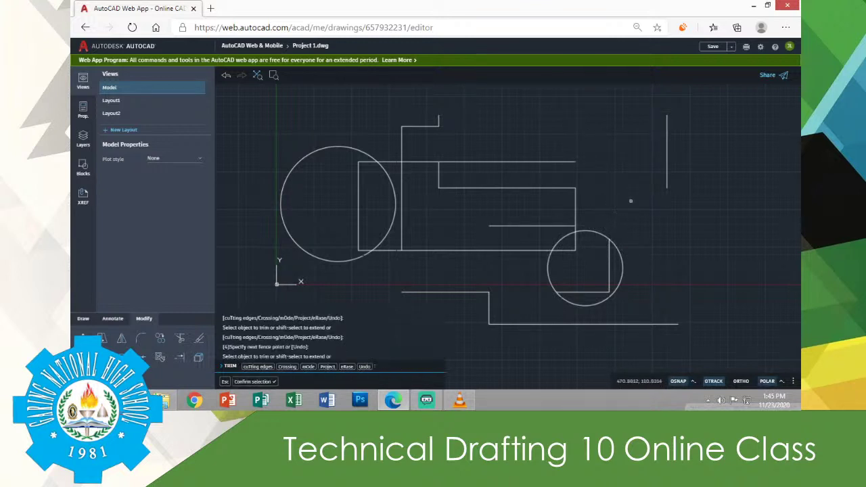
Exit TRIM, undo the trims to restore the full rectangles, and start TRIM again.
{"action": "key", "text": "Escape"}
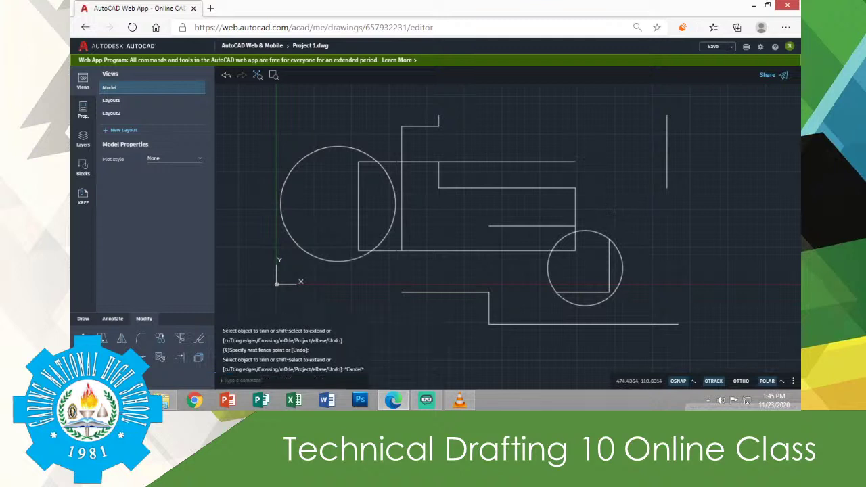
{"action": "key", "text": "Escape"}
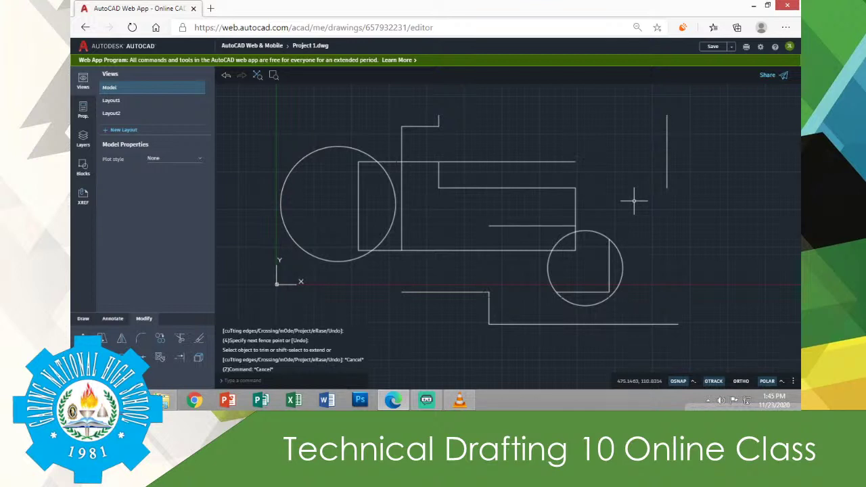
{"action": "key", "text": "ctrl+z"}
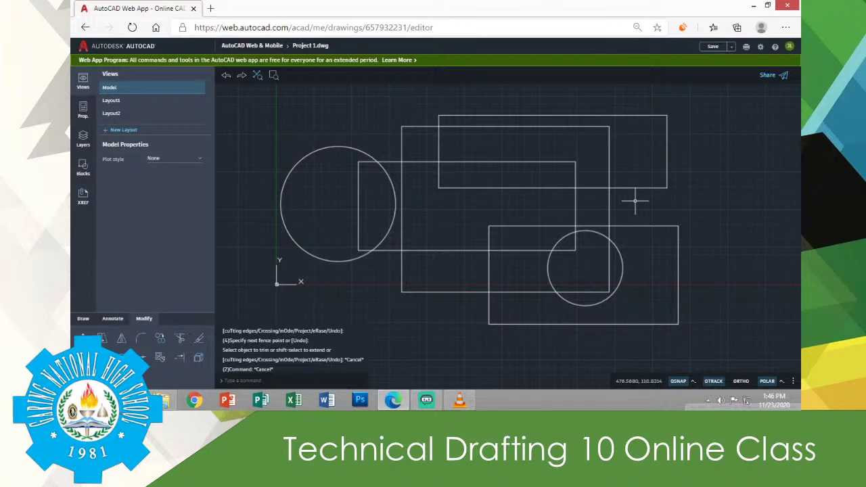
{"action": "type", "text": "trim"}
{"action": "key", "text": "Return"}
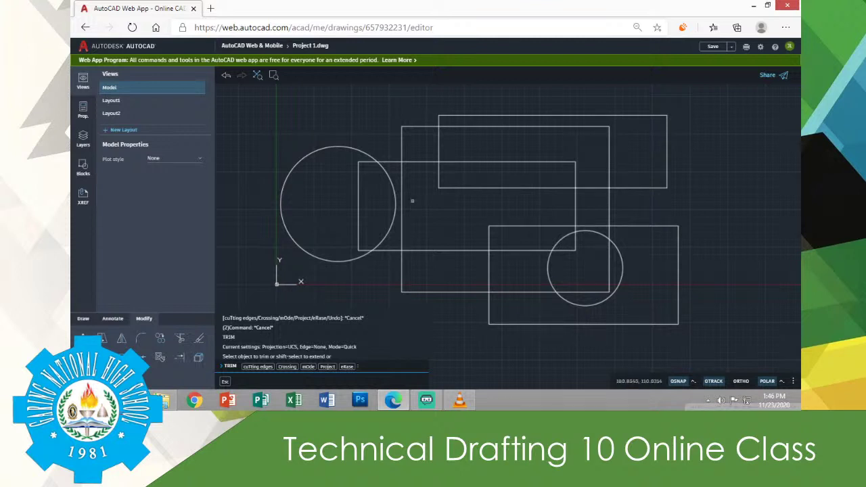
Switch the running TRIM to the cuTting edges option so boundaries are picked first.
{"action": "left_click", "coordinate": [258, 366]}
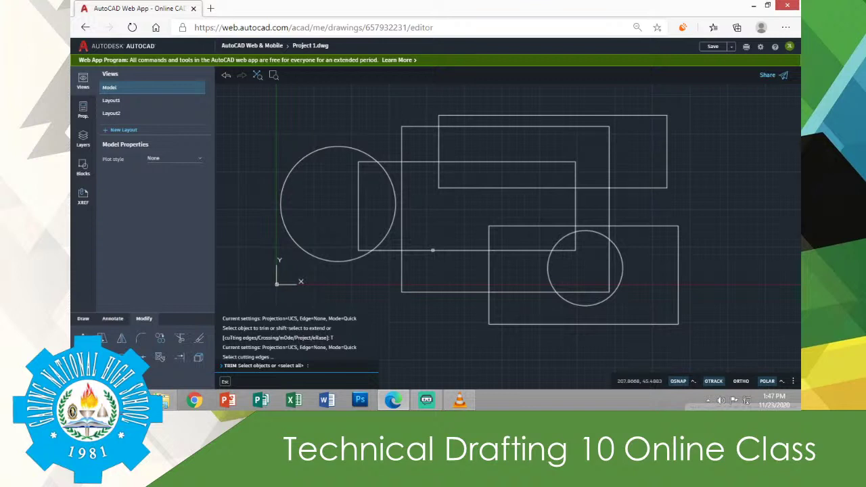
Pick the middle rectangle over the left circle as the sole cutting edge and confirm it.
{"action": "left_click", "coordinate": [432, 250]}
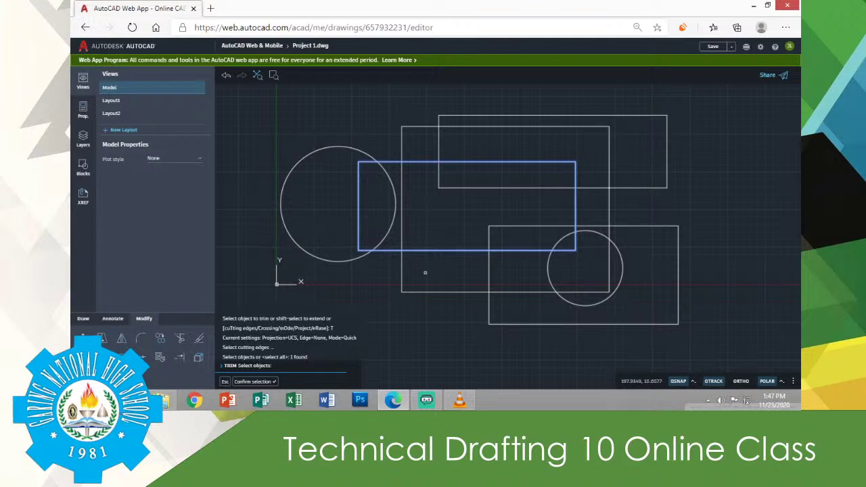
{"action": "key", "text": "Return"}
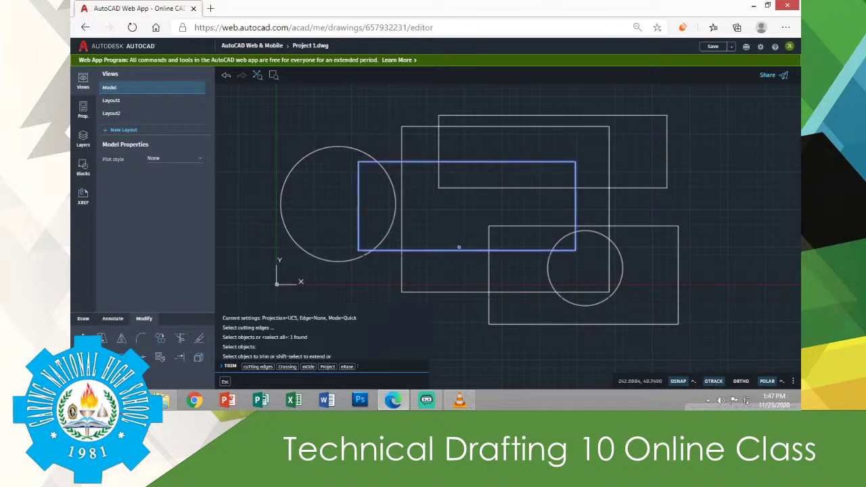
Trim away the middle rectangle's bottom edge and the open rectangle's right side.
{"action": "left_click", "coordinate": [461, 250]}
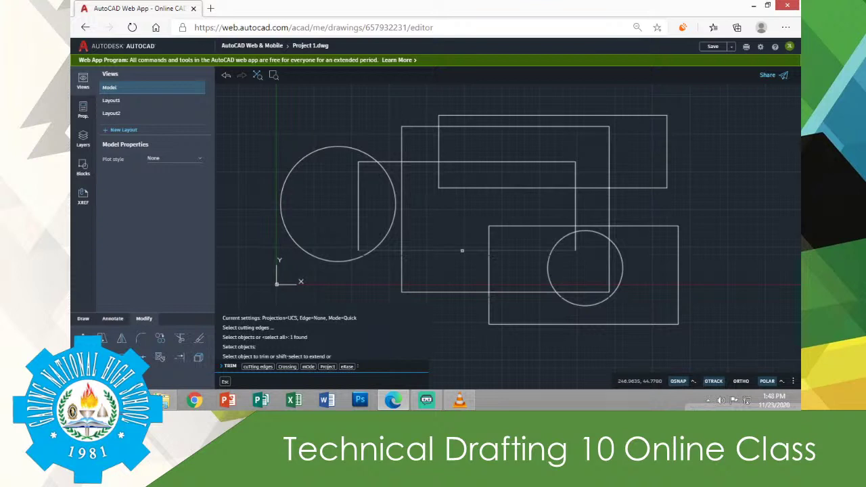
{"action": "left_click", "coordinate": [462, 250]}
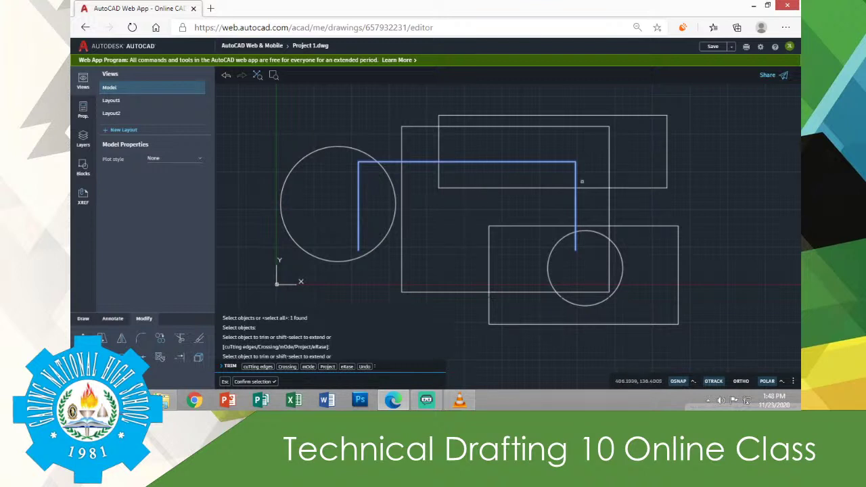
{"action": "left_click", "coordinate": [576, 178]}
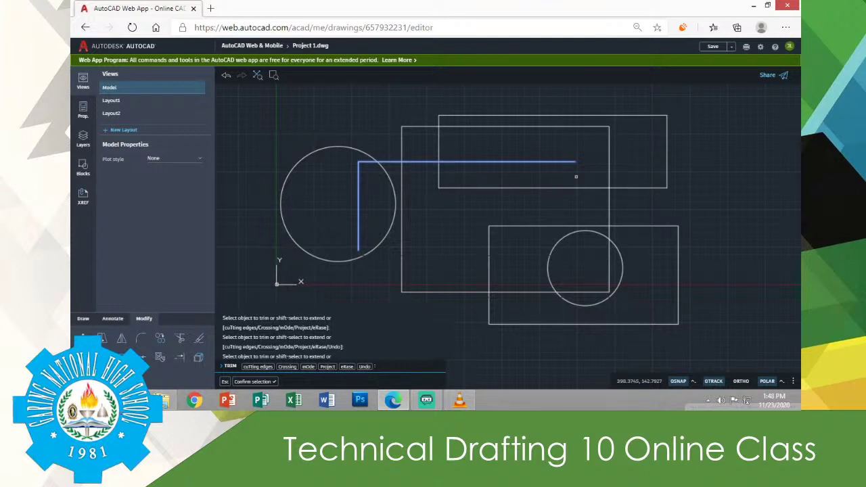
Cancel TRIM, restart and cancel it again, then undo the trims on the middle rectangle.
{"action": "key", "text": "Escape"}
{"action": "key", "text": "Escape"}
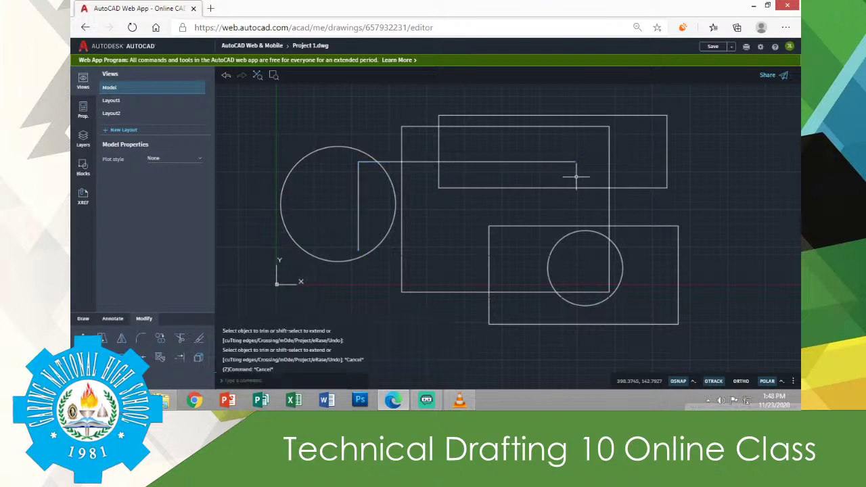
{"action": "type", "text": "trim"}
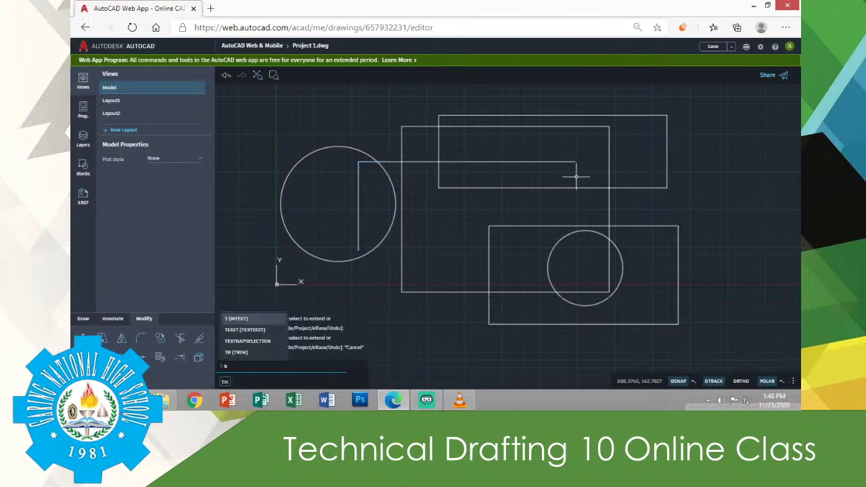
{"action": "key", "text": "Return"}
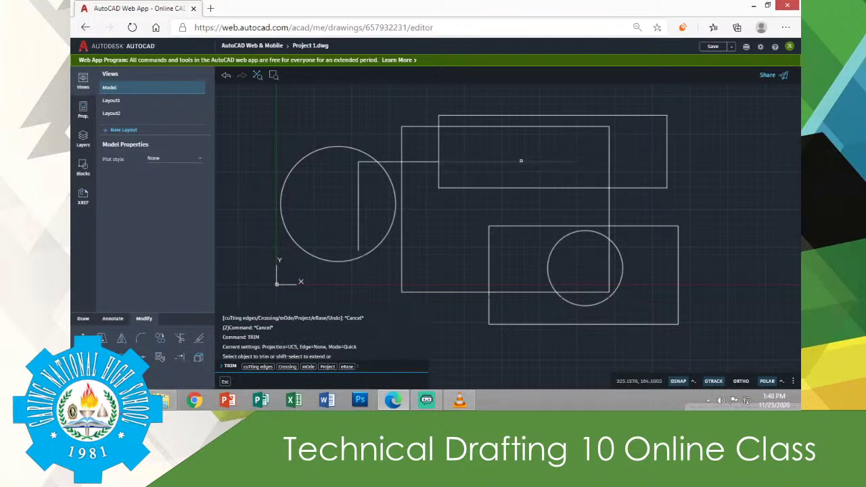
{"action": "key", "text": "Escape"}
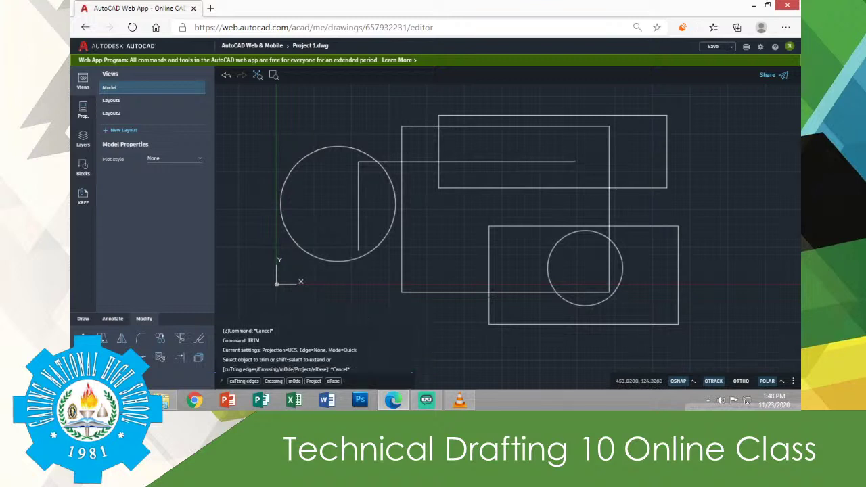
{"action": "key", "text": "ctrl+z"}
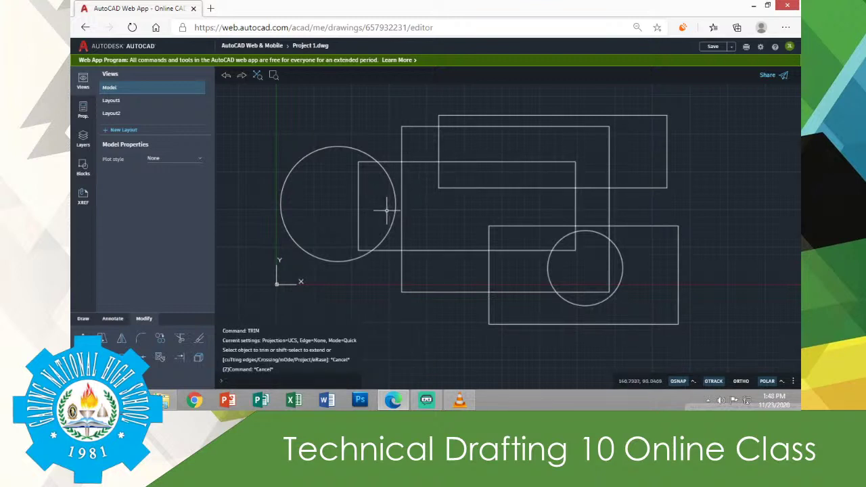
Start TRIM and quick-trim part of the middle rectangle's top edge.
{"action": "type", "text": "trim"}
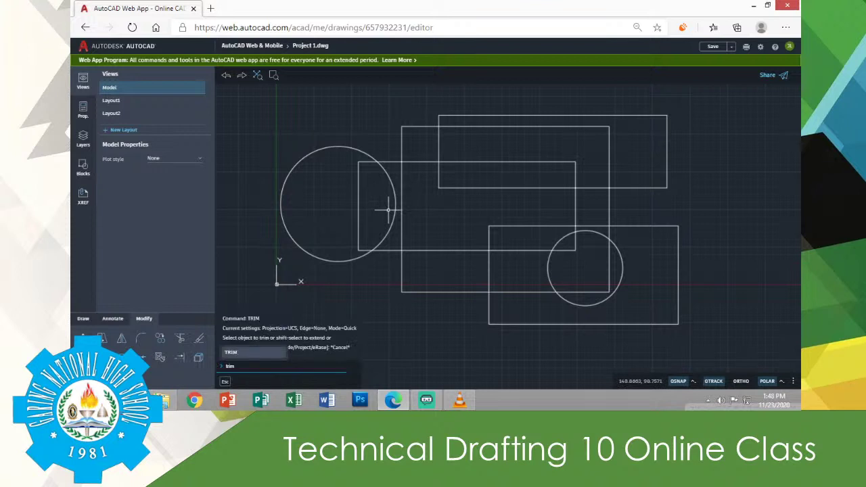
{"action": "key", "text": "Return"}
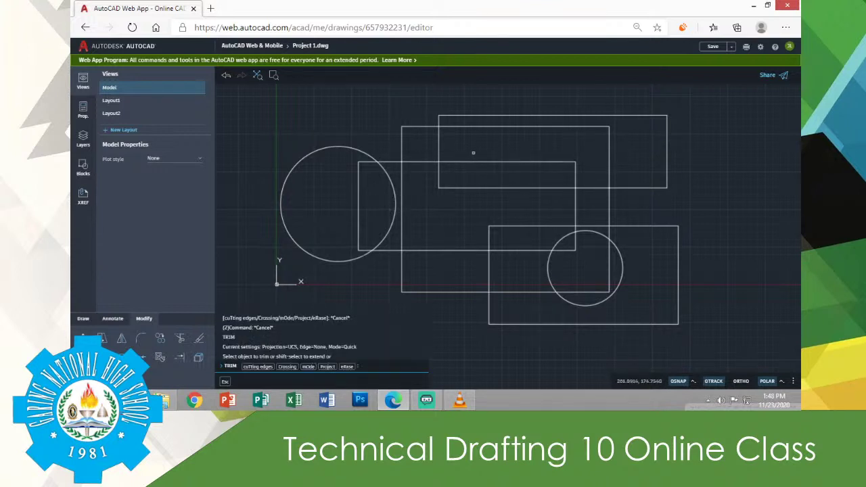
{"action": "left_click", "coordinate": [479, 163]}
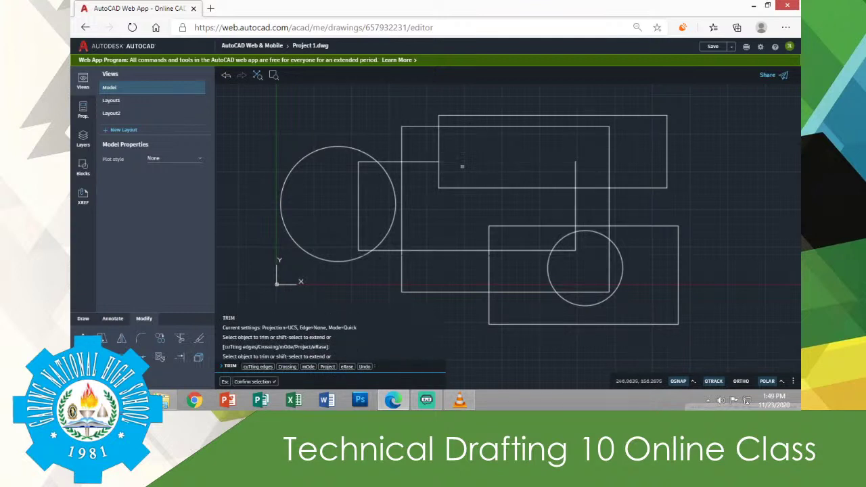
Trim the short edge with a three-point fence, then try trimming part of the left circle.
{"action": "left_click", "coordinate": [430, 159]}
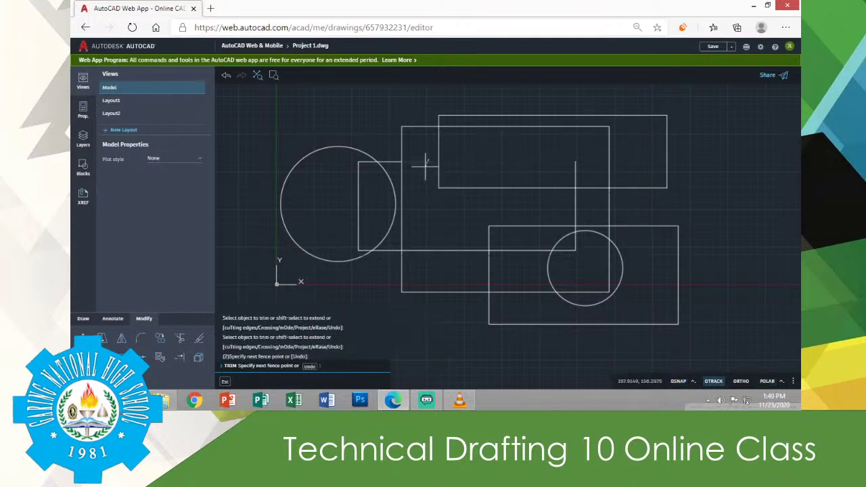
{"action": "left_click", "coordinate": [388, 168]}
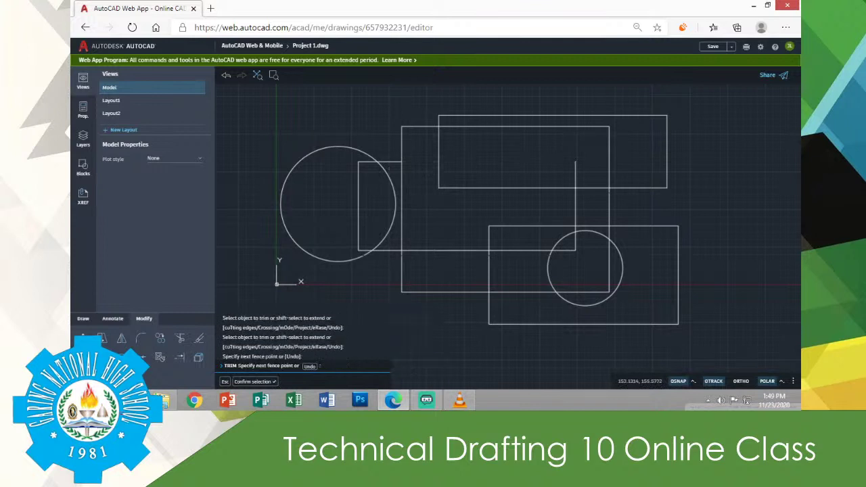
{"action": "left_click", "coordinate": [377, 146]}
{"action": "key", "text": "Return"}
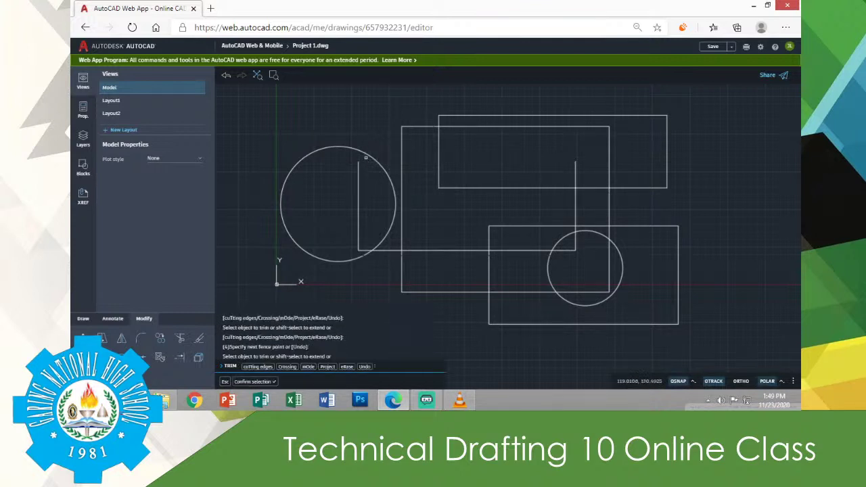
{"action": "left_click", "coordinate": [367, 155]}
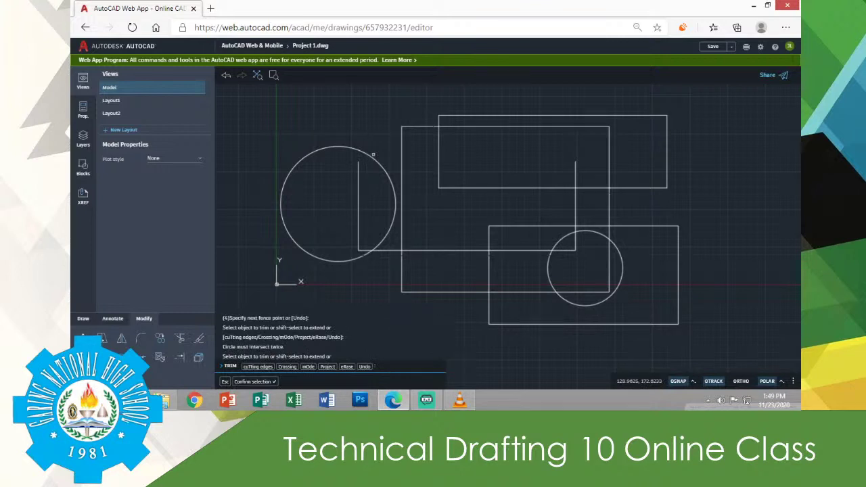
Cancel TRIM, undo the fence trim, and start a fresh TRIM.
{"action": "key", "text": "Escape"}
{"action": "key", "text": "Escape"}
{"action": "key", "text": "ctrl+z"}
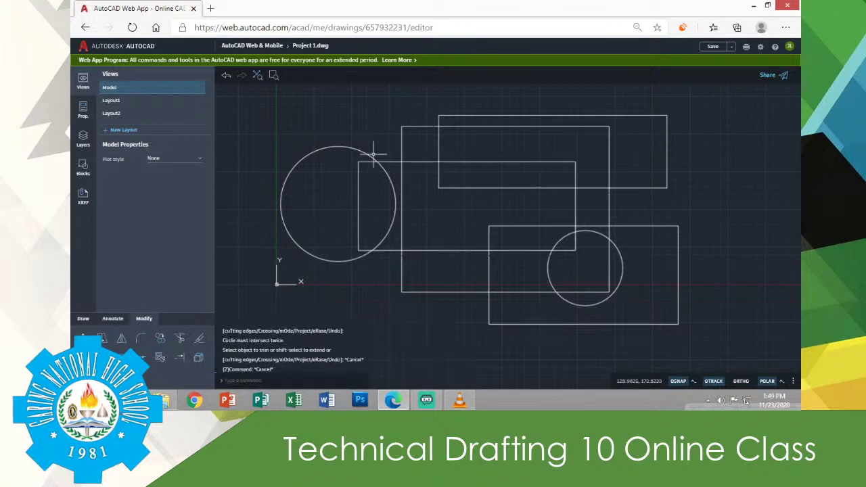
{"action": "type", "text": "trim"}
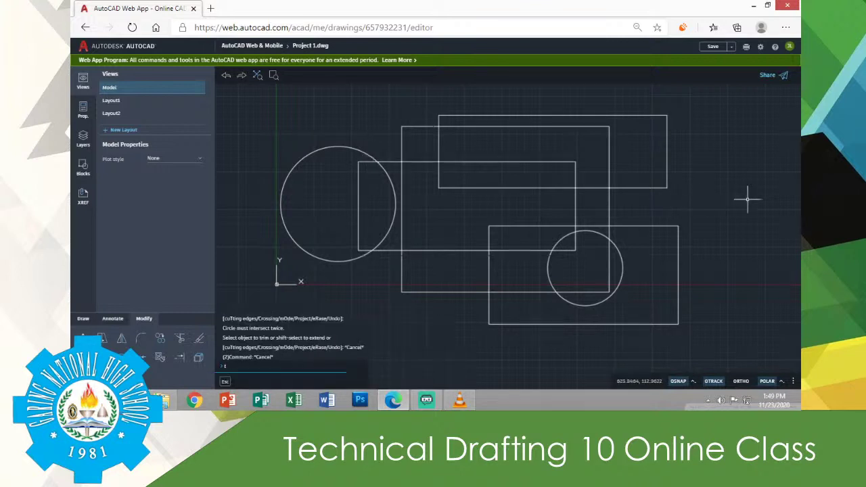
{"action": "key", "text": "Return"}
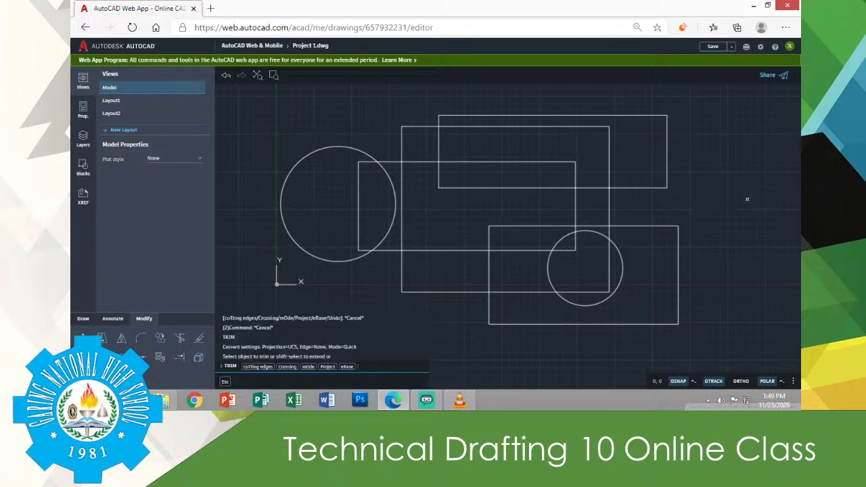
Switch TRIM to cutting edges and set the middle rectangle as the boundary.
{"action": "left_click", "coordinate": [437, 292]}
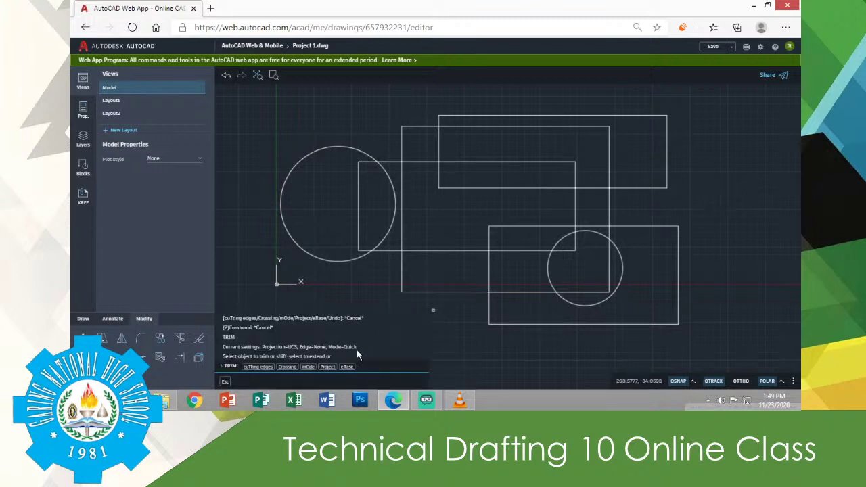
{"action": "left_click", "coordinate": [266, 367]}
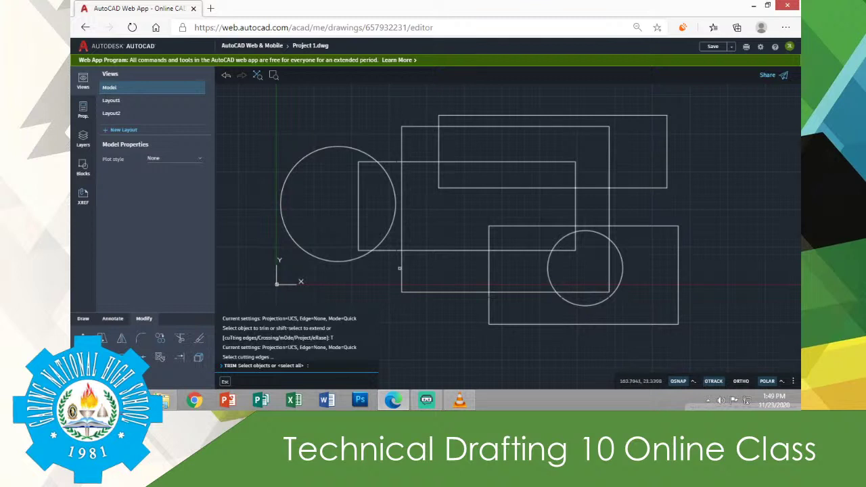
{"action": "left_click", "coordinate": [458, 162]}
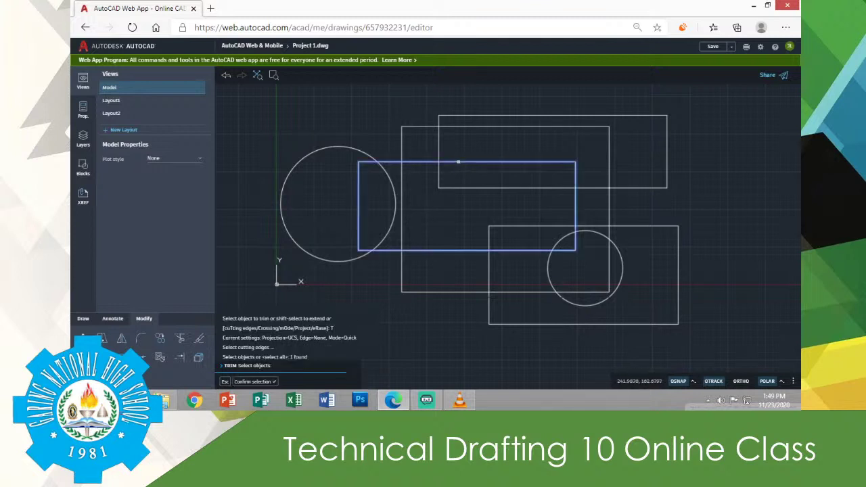
{"action": "key", "text": "Return"}
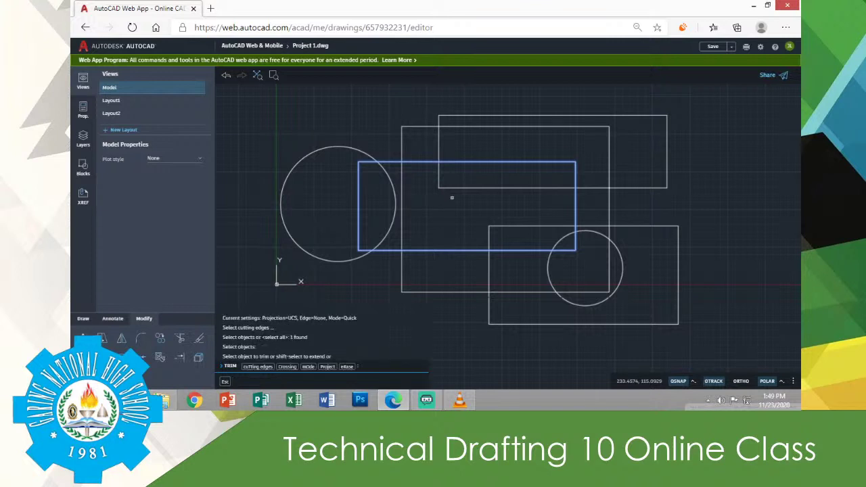
Trim away the middle rectangle's top edge, end TRIM, and undo that trim.
{"action": "left_click", "coordinate": [416, 161]}
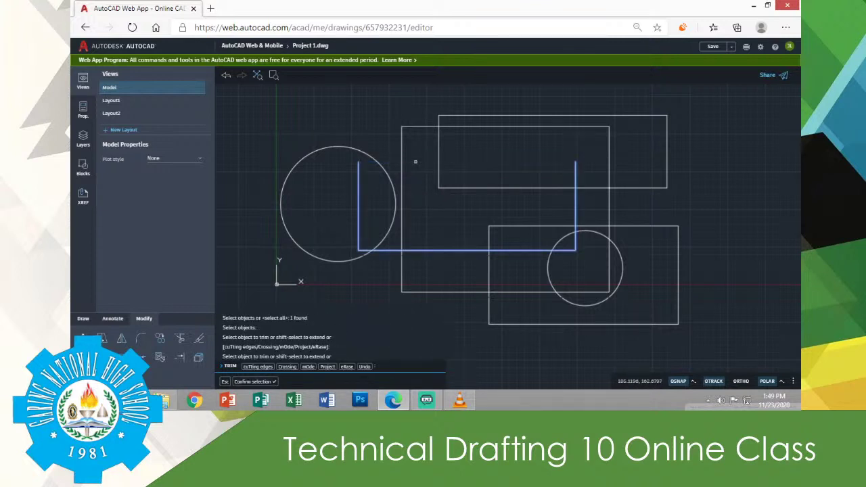
{"action": "key", "text": "Return"}
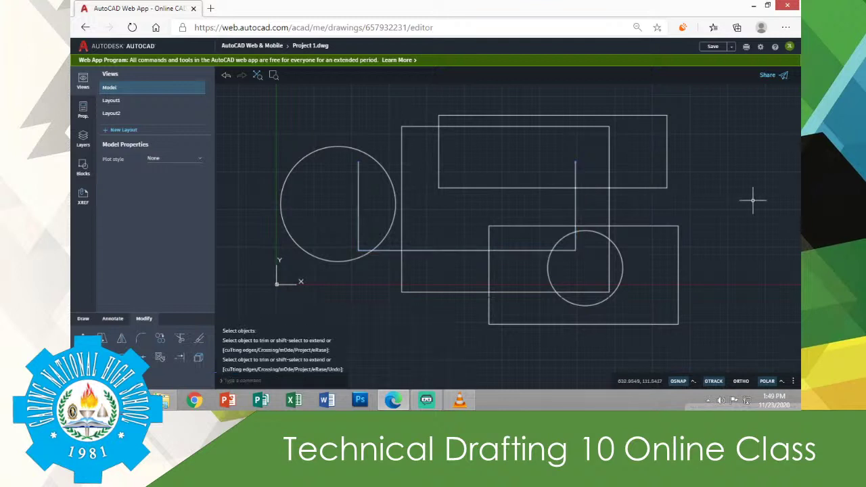
{"action": "key", "text": "ctrl+z"}
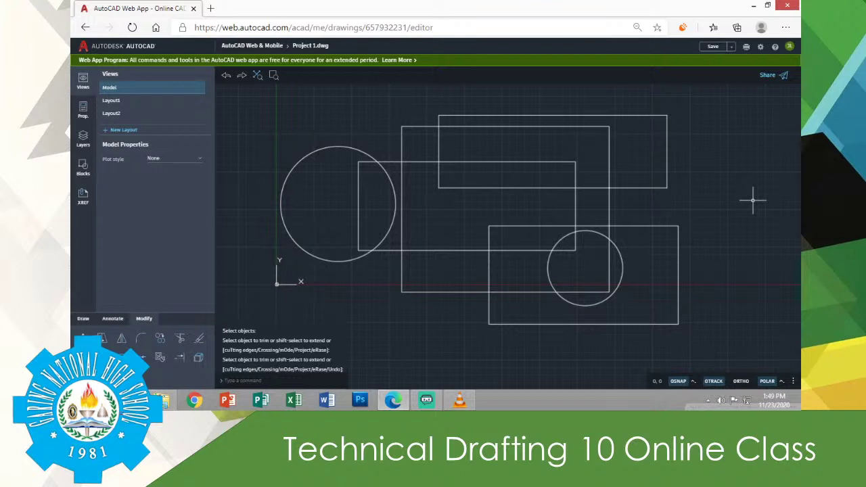
{"action": "key", "text": "Return"}
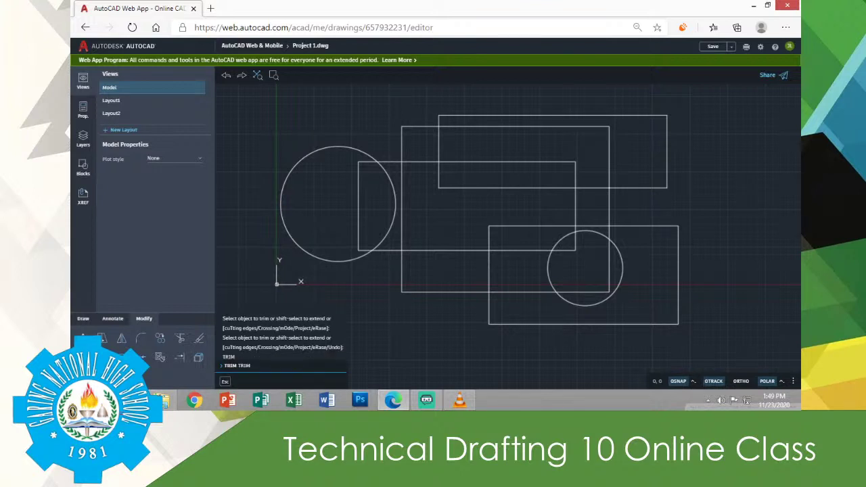
{"action": "key", "text": "Return"}
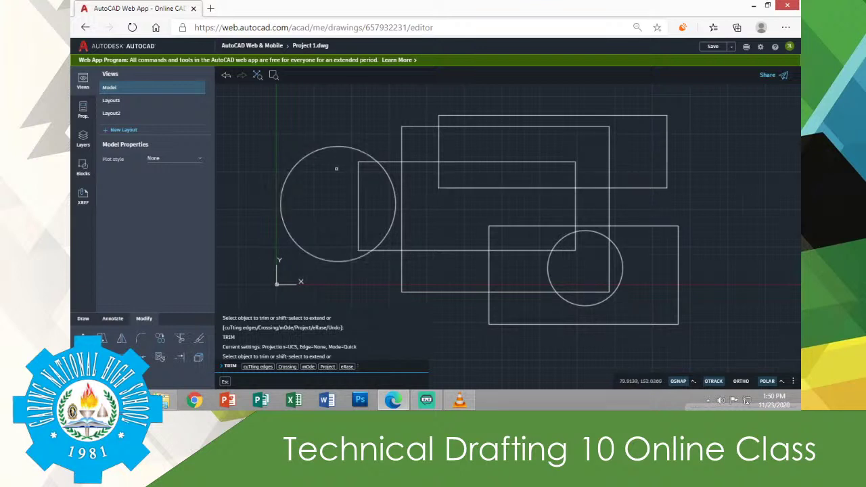
{"action": "key", "text": "Escape"}
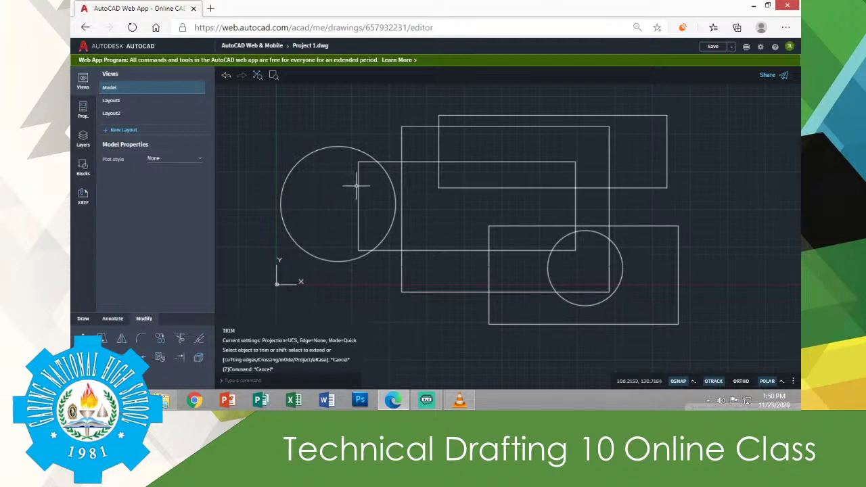
{"action": "left_click", "coordinate": [358, 188]}
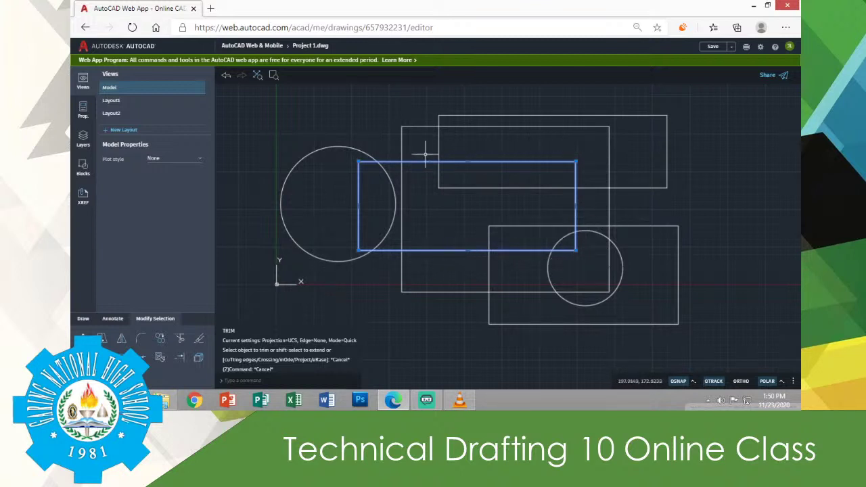
{"action": "key", "text": "Escape"}
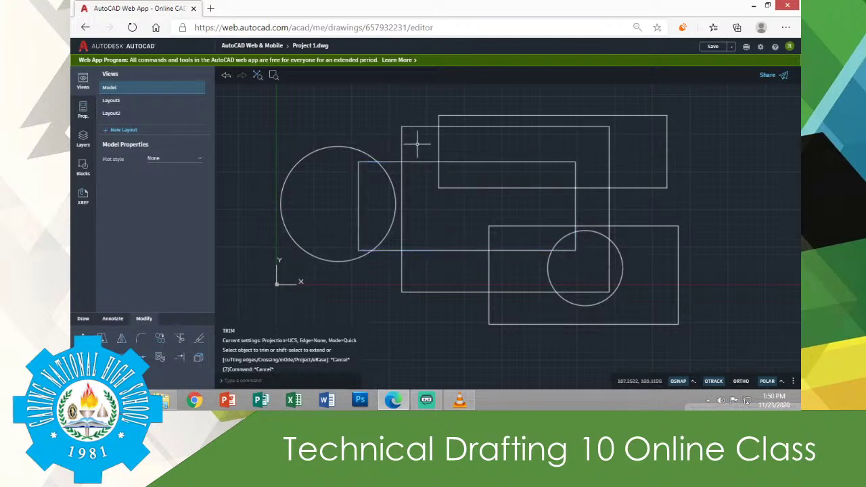
{"action": "type", "text": "trim"}
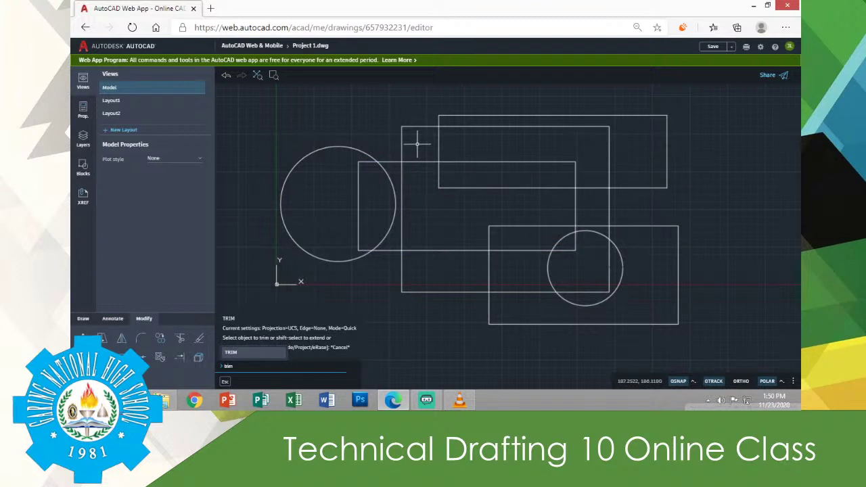
{"action": "key", "text": "Return"}
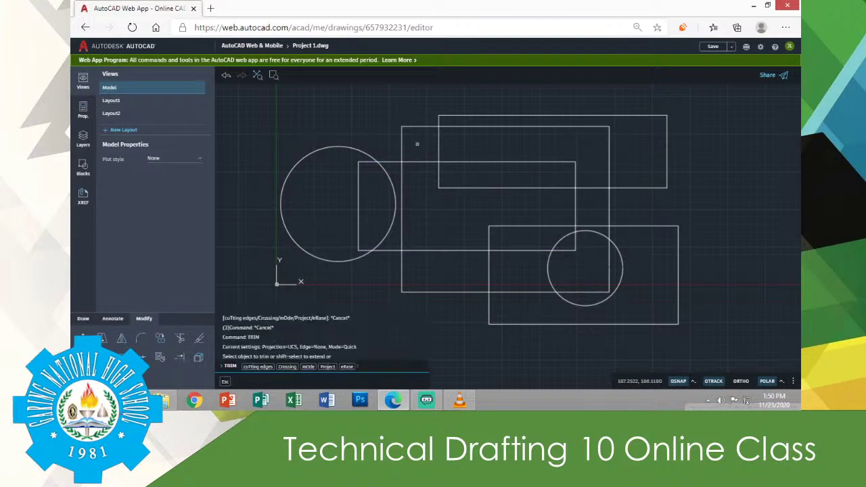
{"action": "left_click", "coordinate": [440, 145]}
{"action": "left_click", "coordinate": [400, 146]}
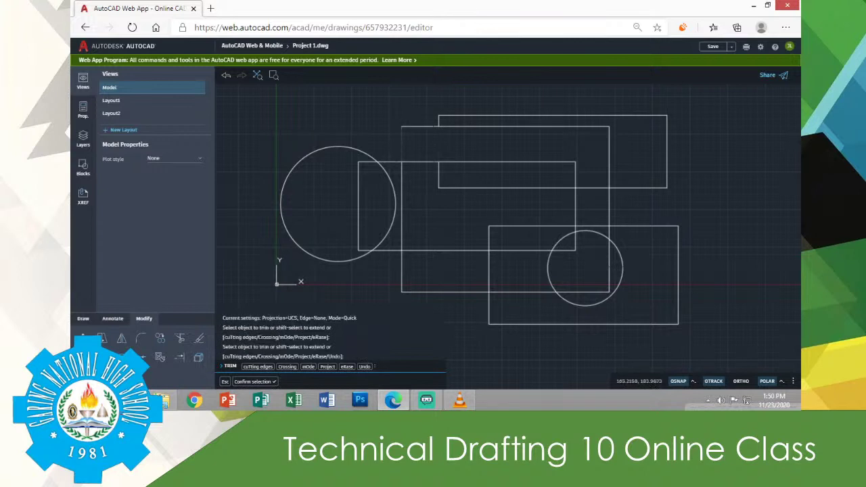
{"action": "left_click", "coordinate": [365, 151]}
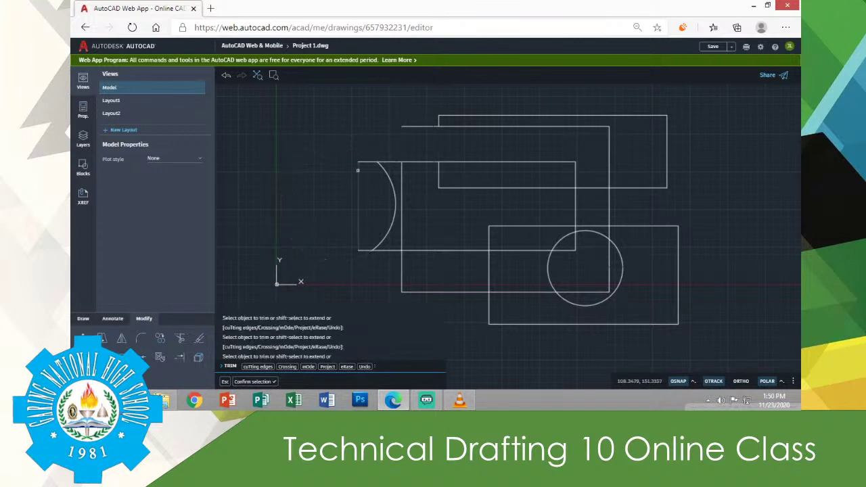
{"action": "left_click", "coordinate": [400, 269]}
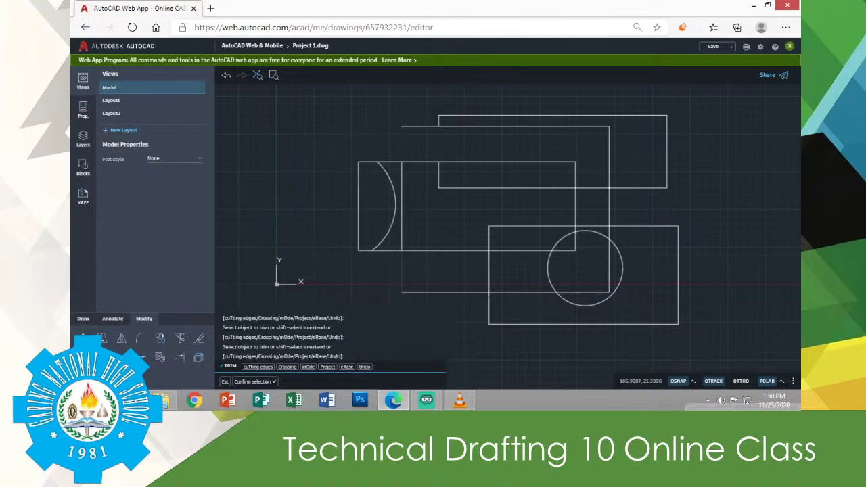
{"action": "key", "text": "Escape"}
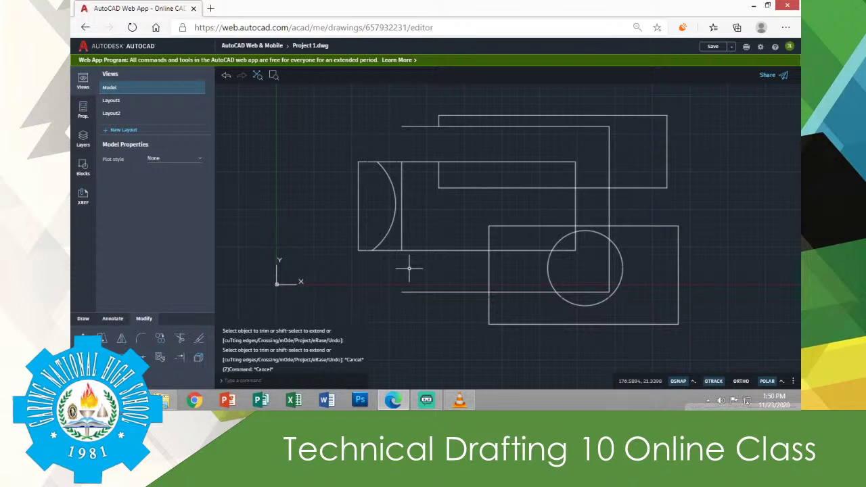
{"action": "key", "text": "ctrl+z"}
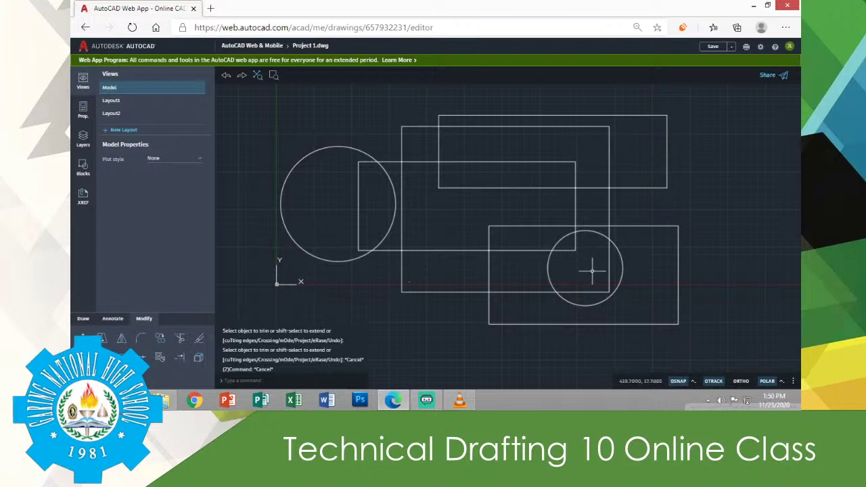
{"action": "type", "text": "trim"}
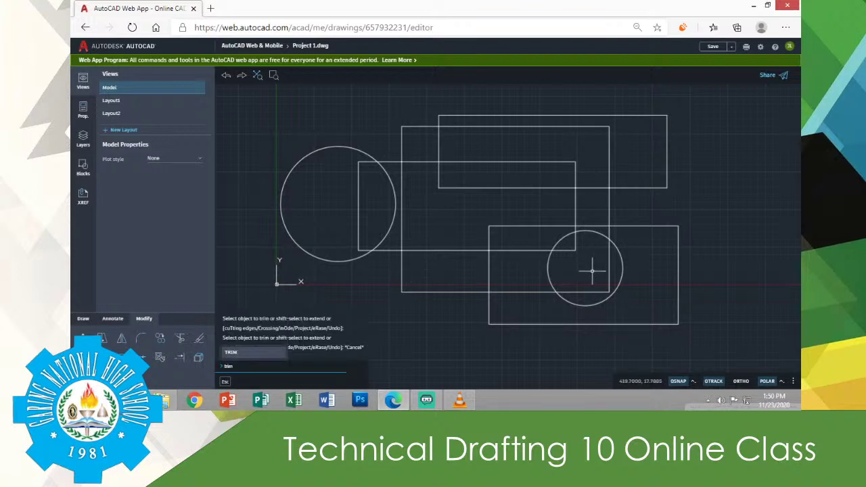
{"action": "key", "text": "Return"}
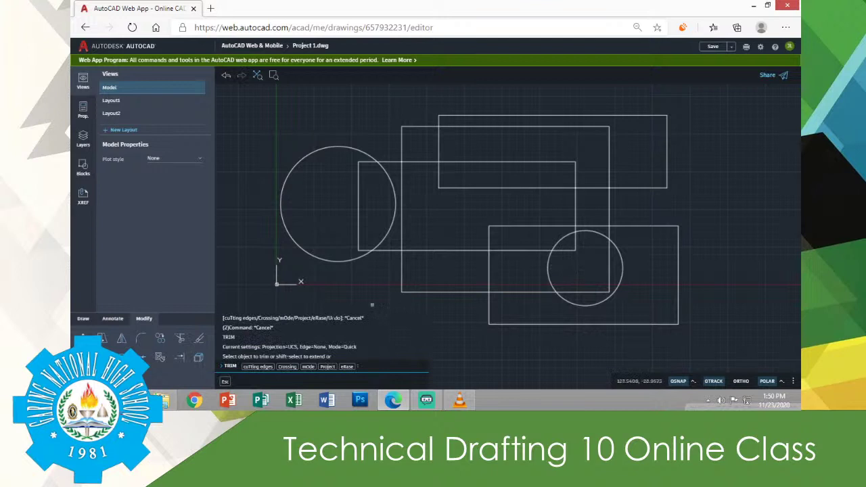
{"action": "left_click", "coordinate": [291, 369]}
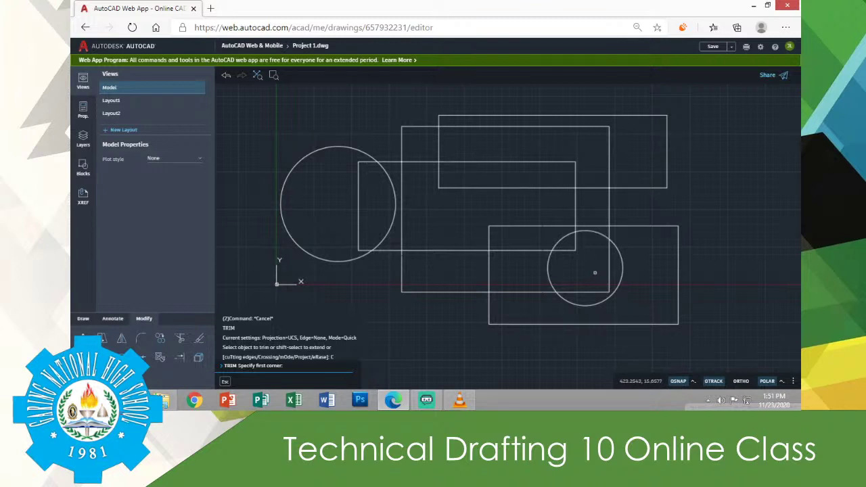
{"action": "left_click", "coordinate": [594, 273]}
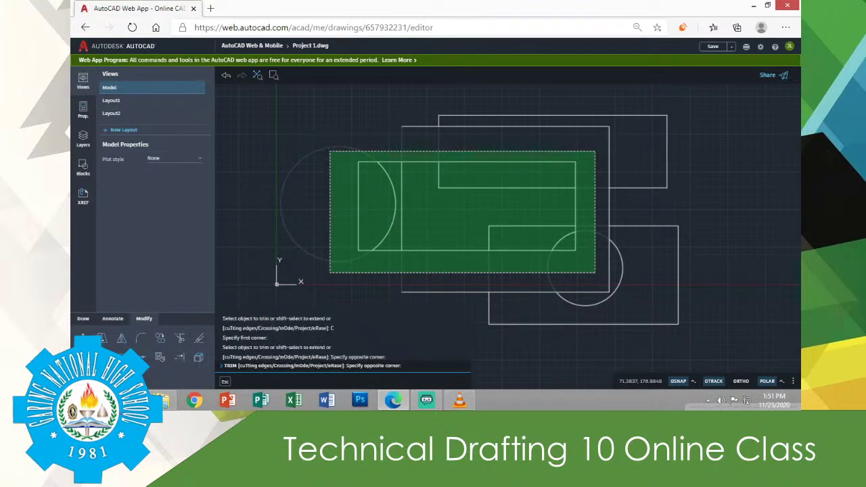
{"action": "left_click", "coordinate": [330, 150]}
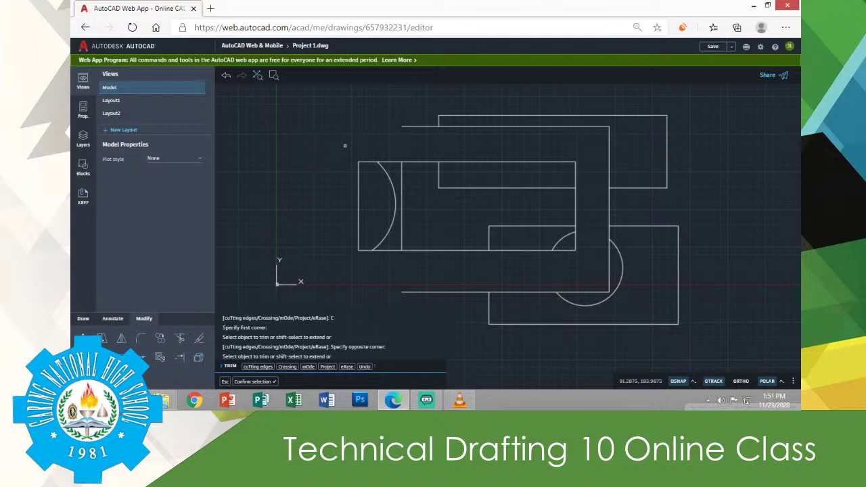
{"action": "key", "text": "Escape"}
{"action": "key", "text": "Escape"}
{"action": "key", "text": "ctrl+z"}
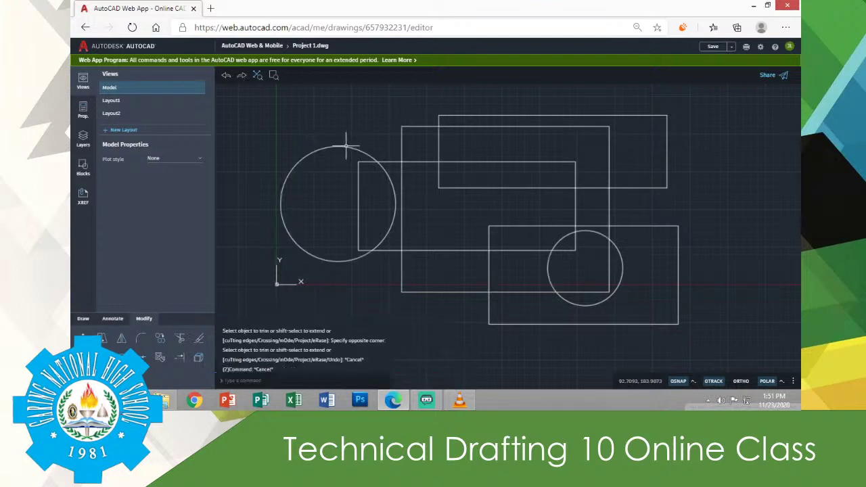
Start TRIM in Standard mode with the Fence selection option.
{"action": "type", "text": "trim"}
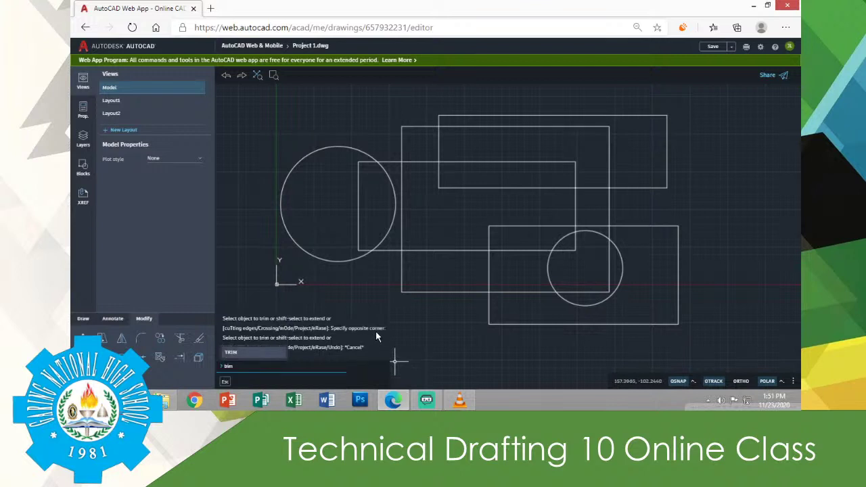
{"action": "key", "text": "Return"}
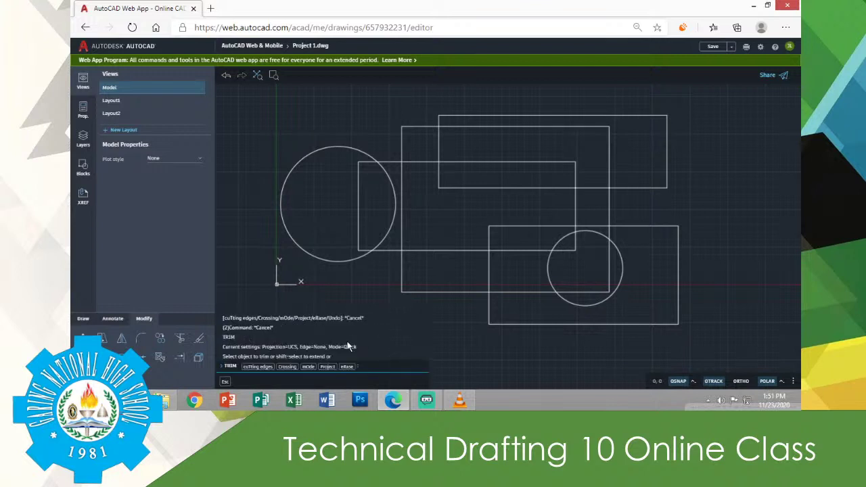
{"action": "left_click", "coordinate": [310, 366]}
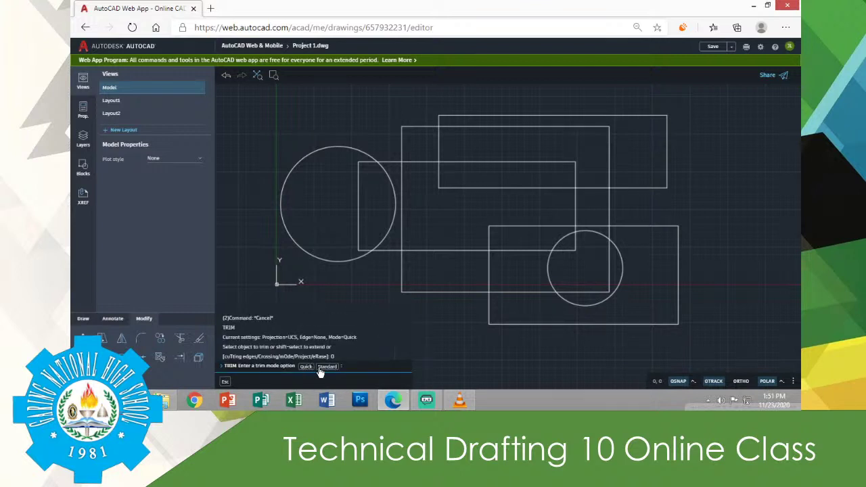
{"action": "left_click", "coordinate": [324, 368]}
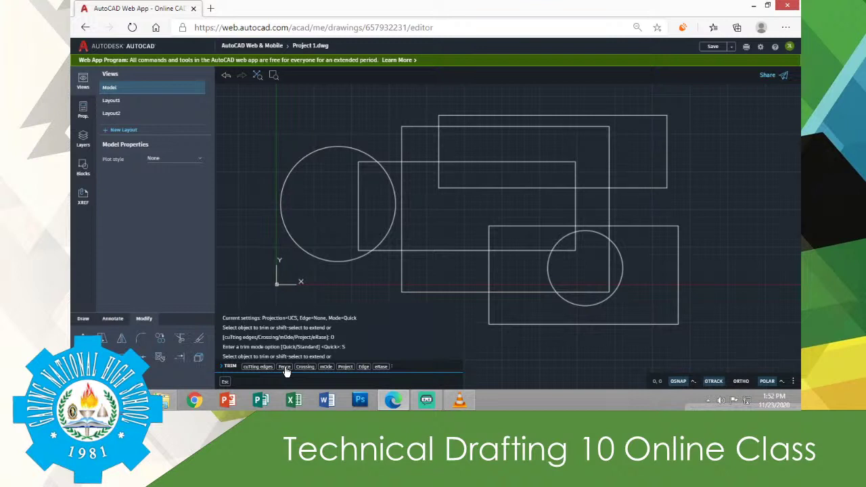
{"action": "left_click", "coordinate": [285, 367]}
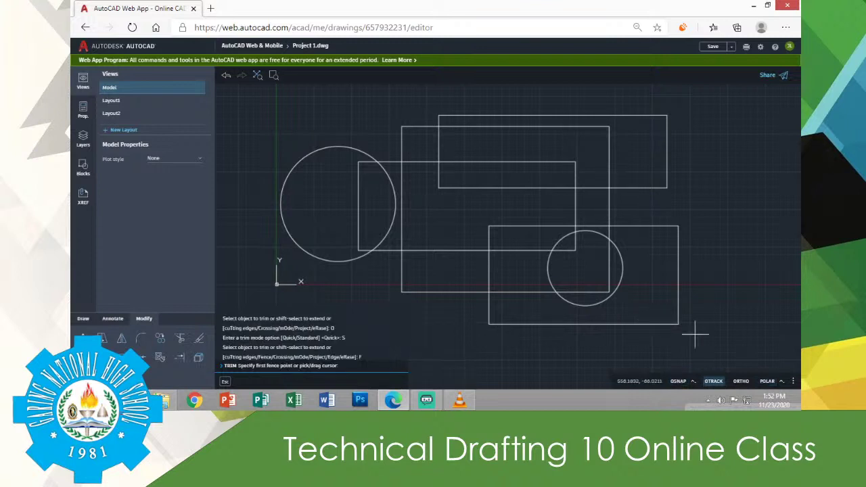
Sketch a six-point fence around the lower-right shapes, then cancel it with Esc.
{"action": "middle_click_drag", "start_coordinate": [696, 333], "coordinate": [613, 305]}
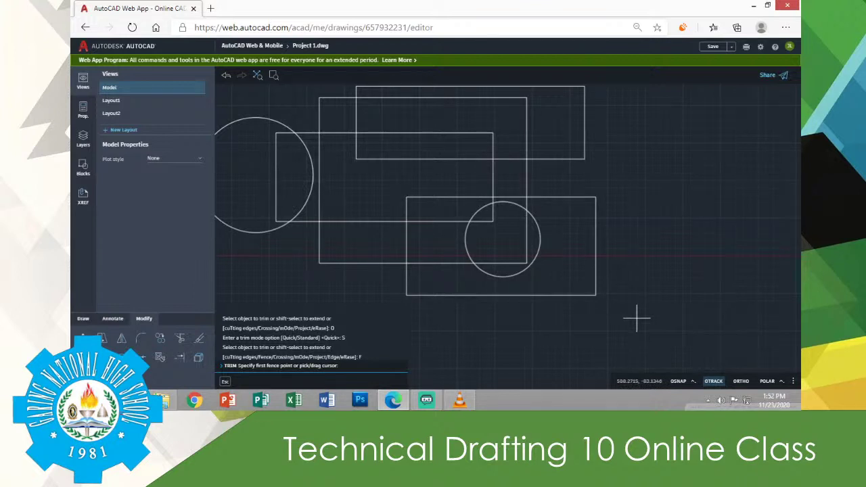
{"action": "left_click", "coordinate": [638, 314]}
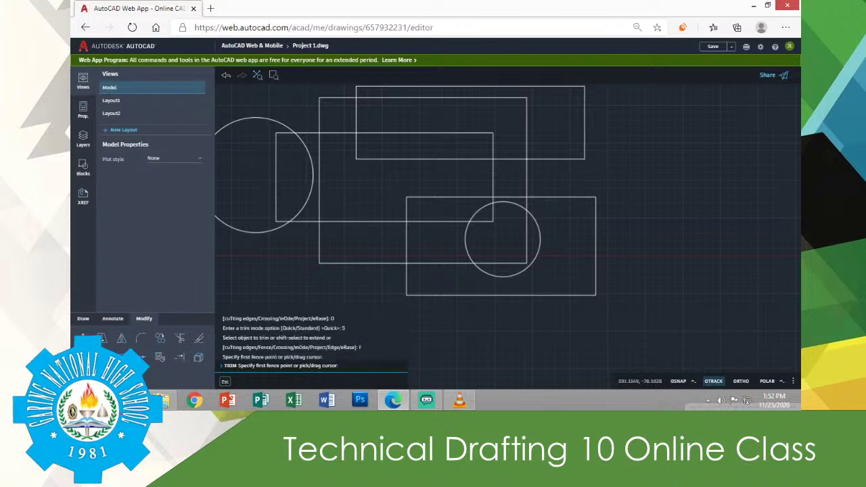
{"action": "left_click", "coordinate": [572, 218]}
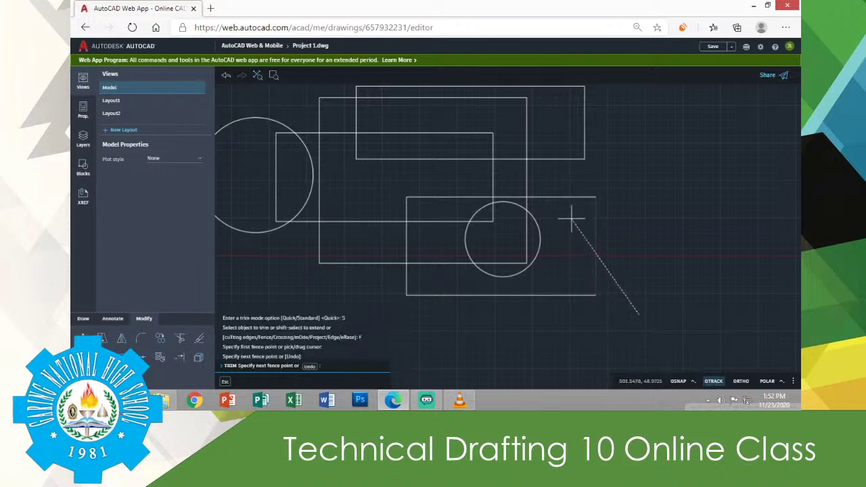
{"action": "left_click", "coordinate": [509, 172]}
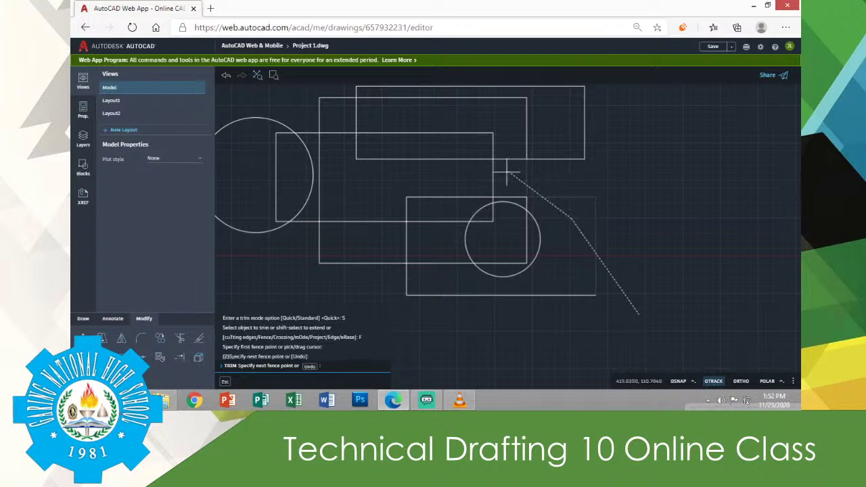
{"action": "left_click", "coordinate": [449, 193]}
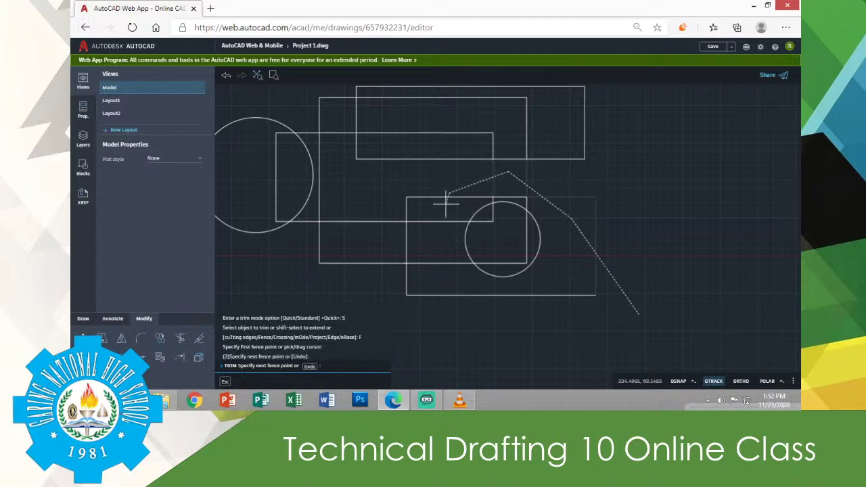
{"action": "left_click", "coordinate": [431, 249]}
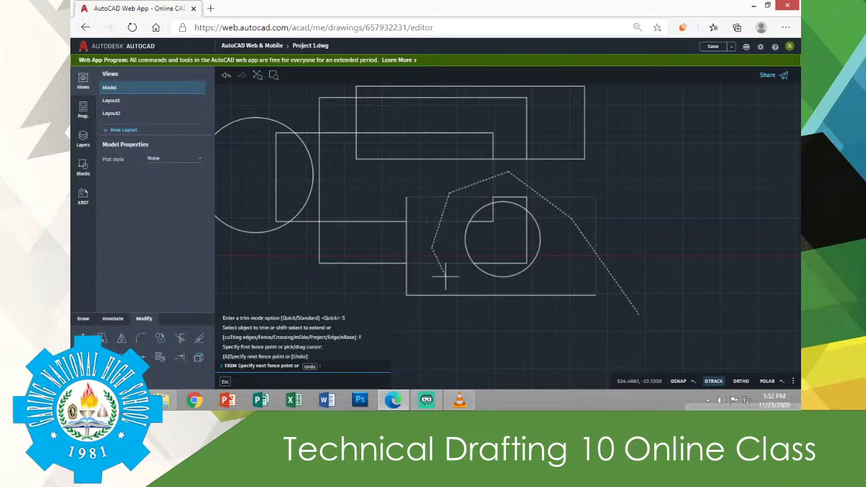
{"action": "left_click", "coordinate": [489, 316]}
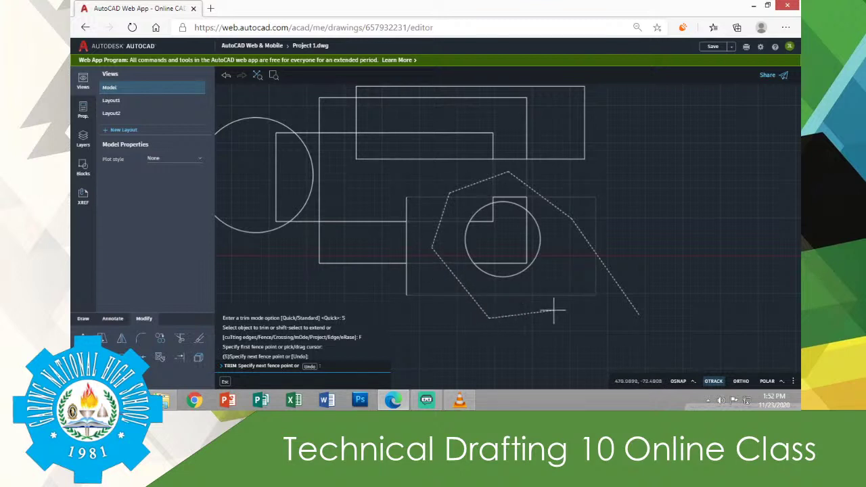
{"action": "key", "text": "Escape"}
{"action": "key", "text": "Escape"}
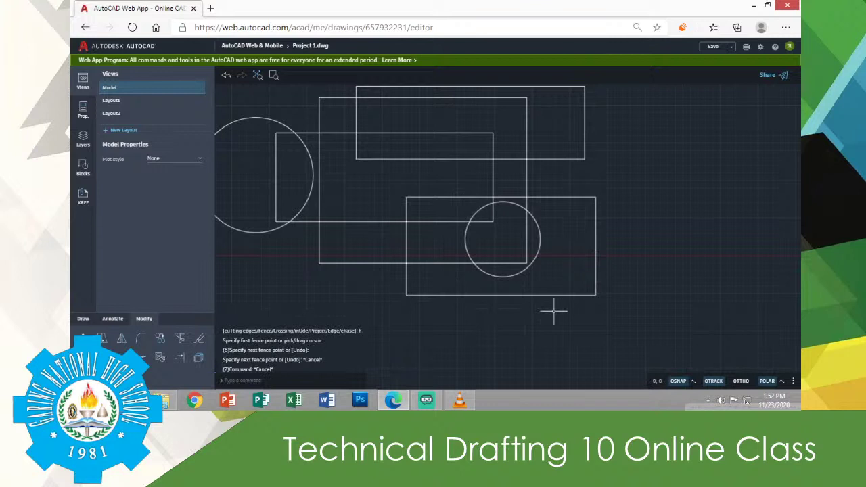
Run TRIM, set Standard mode repeatedly, then cancel the command.
{"action": "type", "text": "trim"}
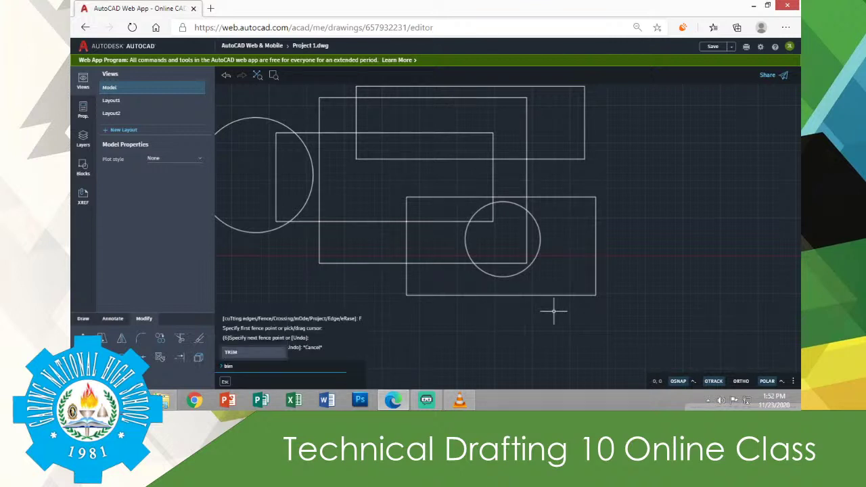
{"action": "key", "text": "Return"}
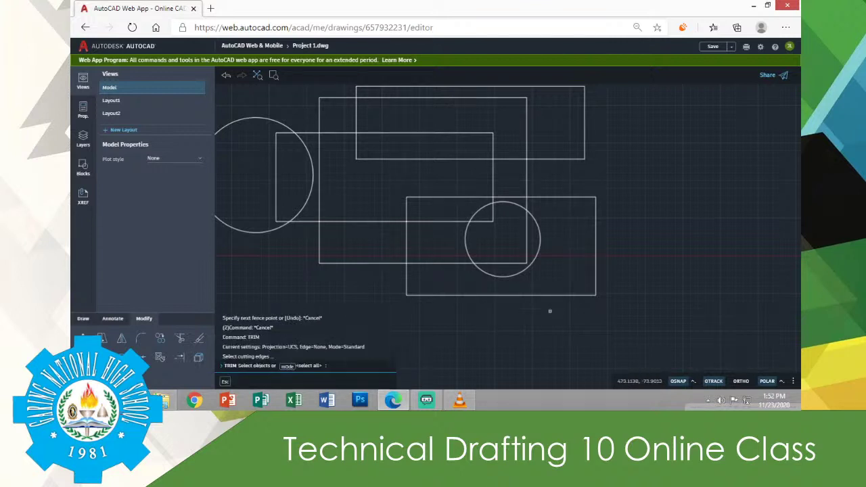
{"action": "left_click", "coordinate": [287, 366]}
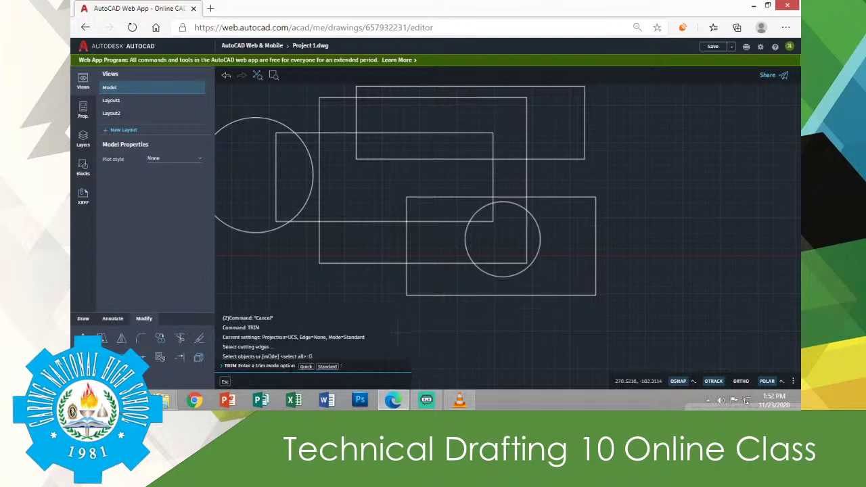
{"action": "left_click", "coordinate": [324, 367]}
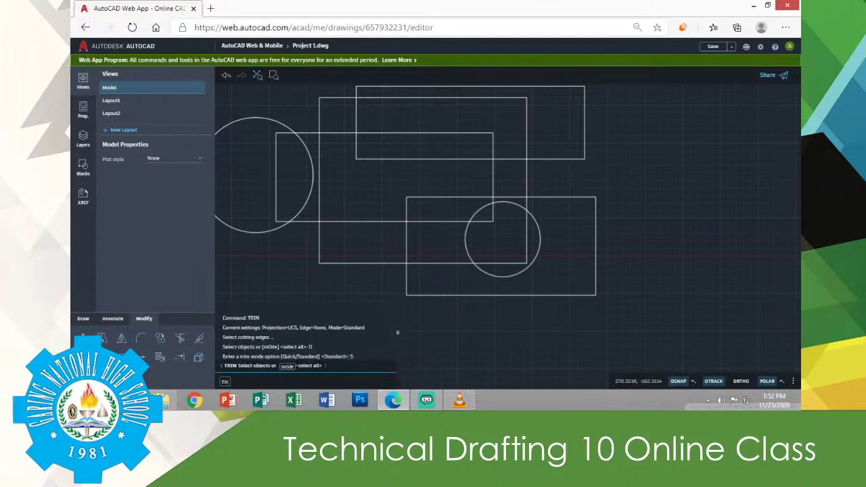
{"action": "left_click", "coordinate": [288, 366]}
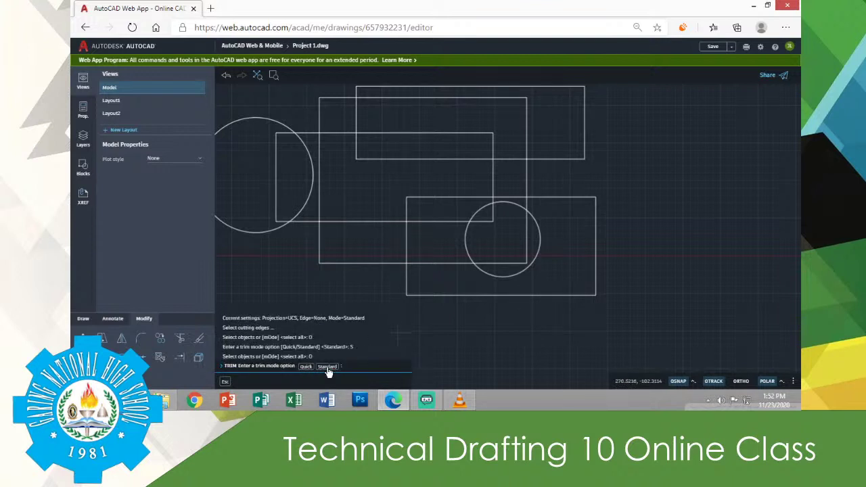
{"action": "left_click", "coordinate": [327, 366]}
{"action": "left_click", "coordinate": [294, 366]}
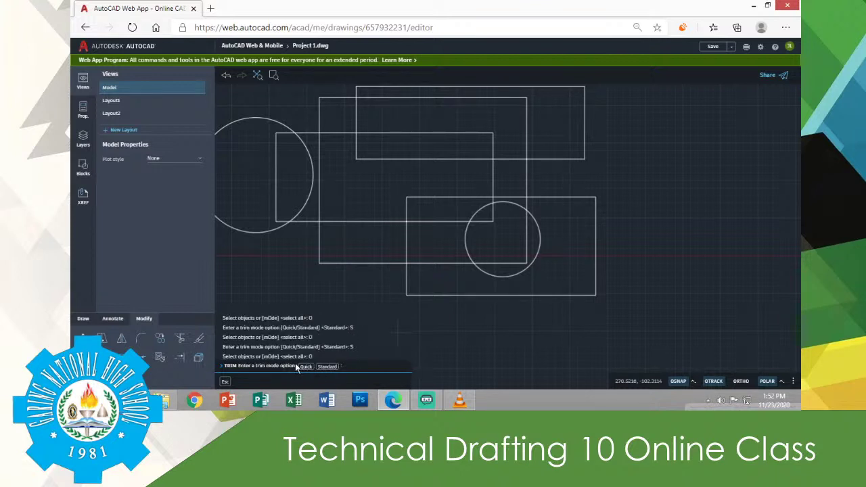
{"action": "left_click", "coordinate": [327, 366]}
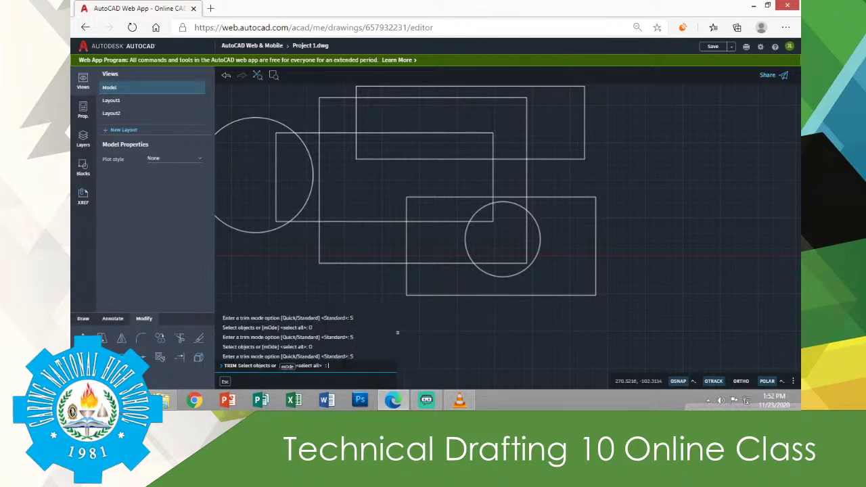
{"action": "key", "text": "Escape"}
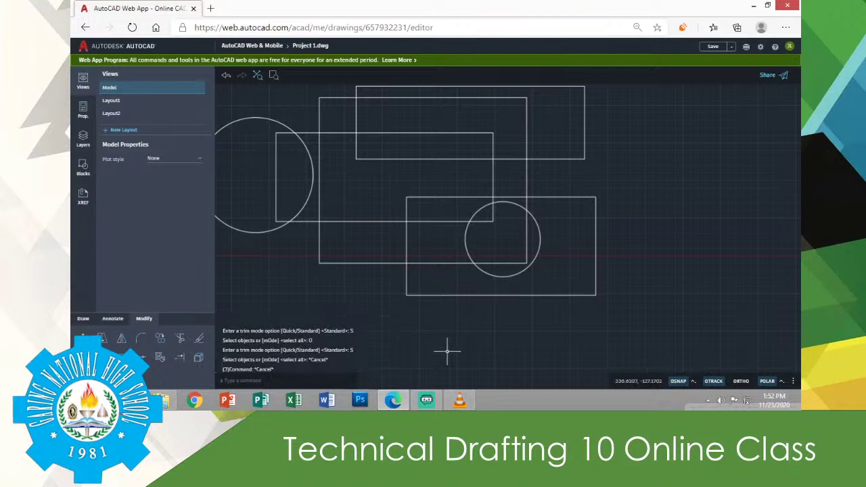
Rerun TRIM in Standard mode, drag an empty selection window, and bring back the Quick/Standard choice.
{"action": "type", "text": "trim"}
{"action": "key", "text": "Return"}
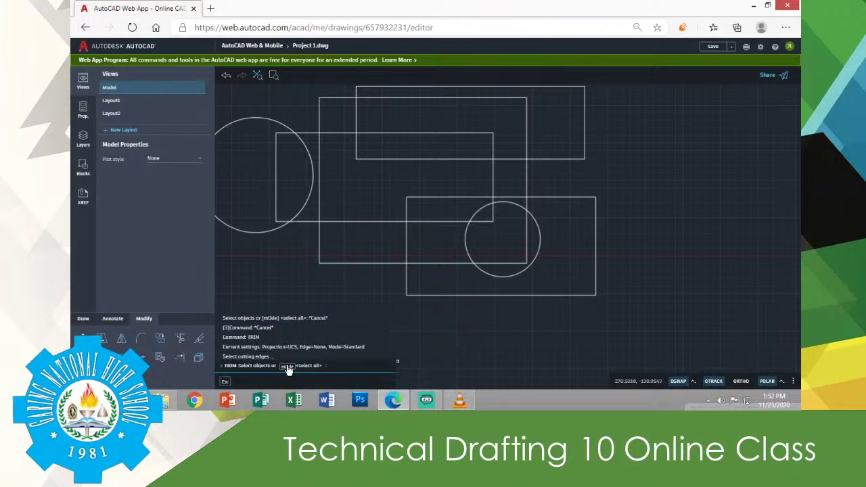
{"action": "left_click", "coordinate": [289, 367]}
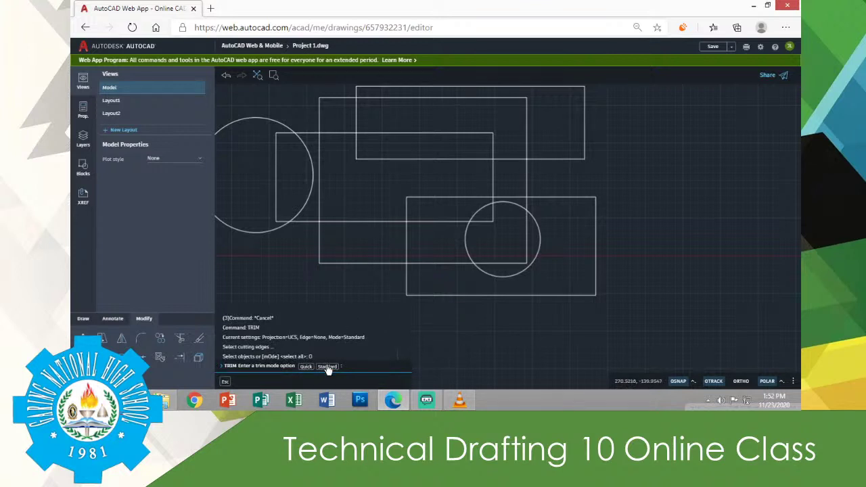
{"action": "left_click", "coordinate": [327, 366]}
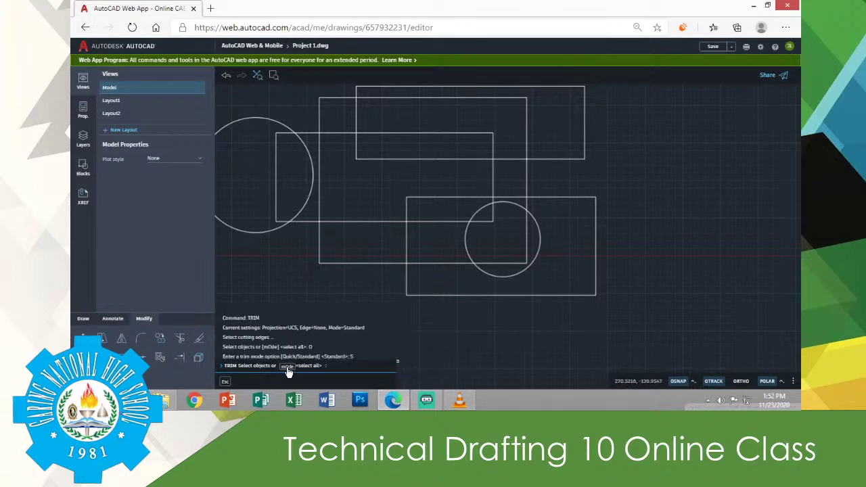
{"action": "left_click", "coordinate": [288, 366]}
{"action": "left_click", "coordinate": [328, 366]}
{"action": "left_click", "coordinate": [663, 312]}
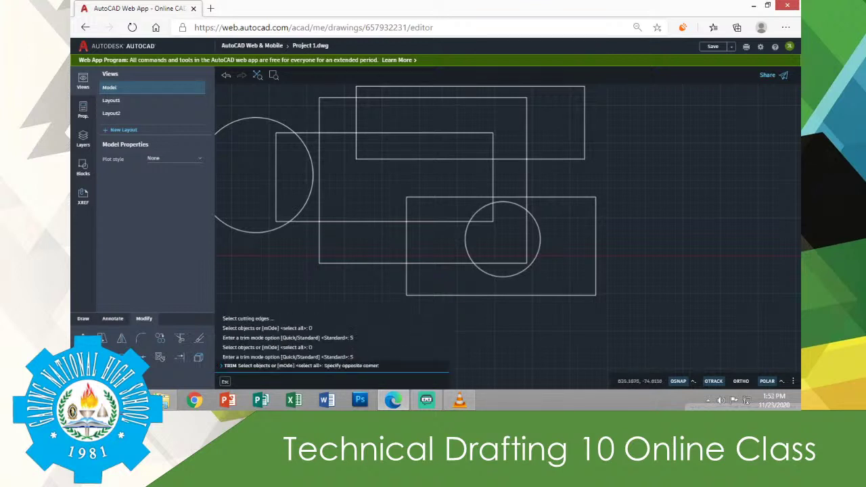
{"action": "left_click", "coordinate": [578, 271]}
{"action": "left_click", "coordinate": [671, 316]}
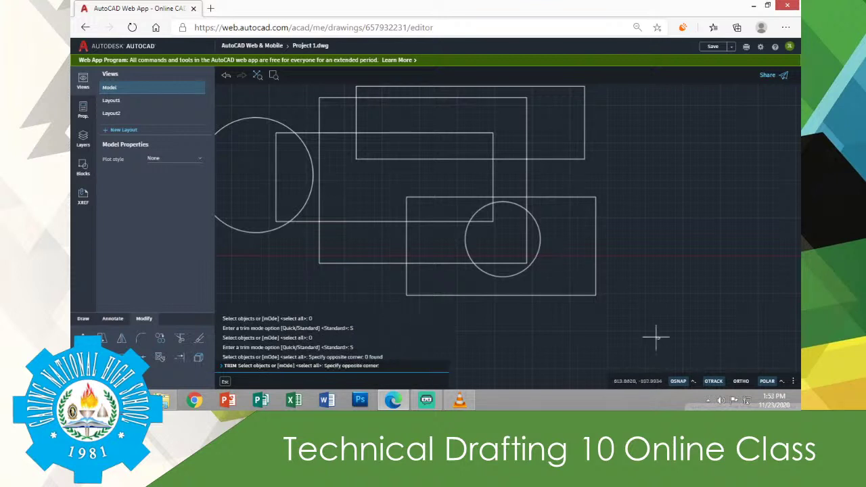
{"action": "left_click", "coordinate": [637, 255]}
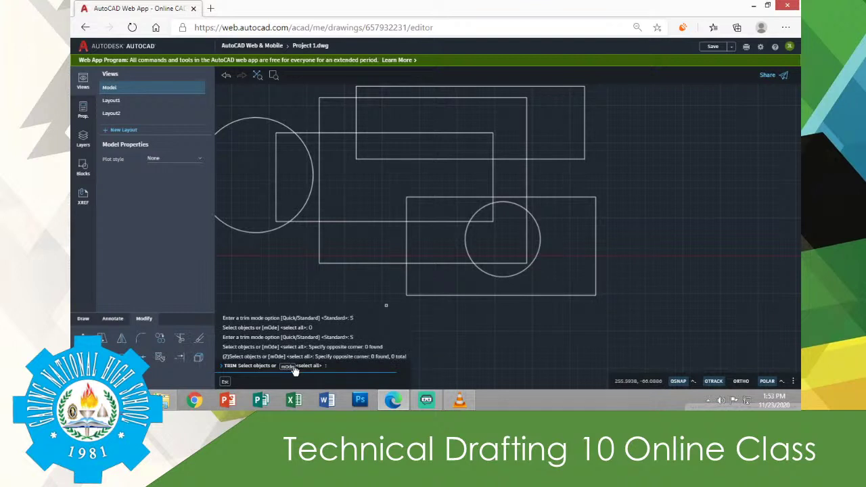
{"action": "left_click", "coordinate": [287, 366]}
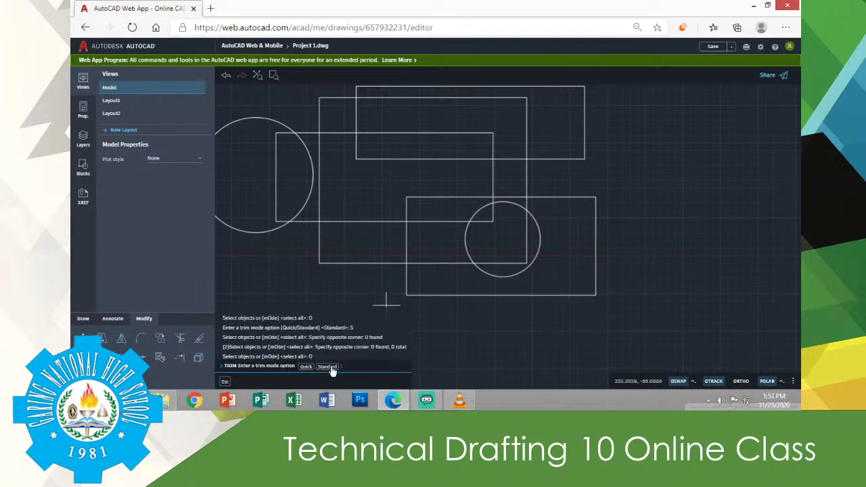
Toggle TRIM to Quick then back to Standard, and choose the Fence option.
{"action": "left_click", "coordinate": [306, 369]}
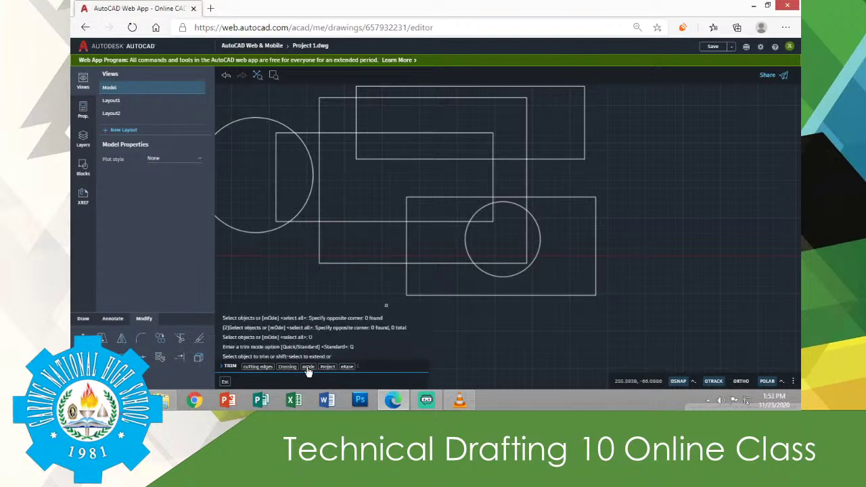
{"action": "left_click", "coordinate": [309, 369]}
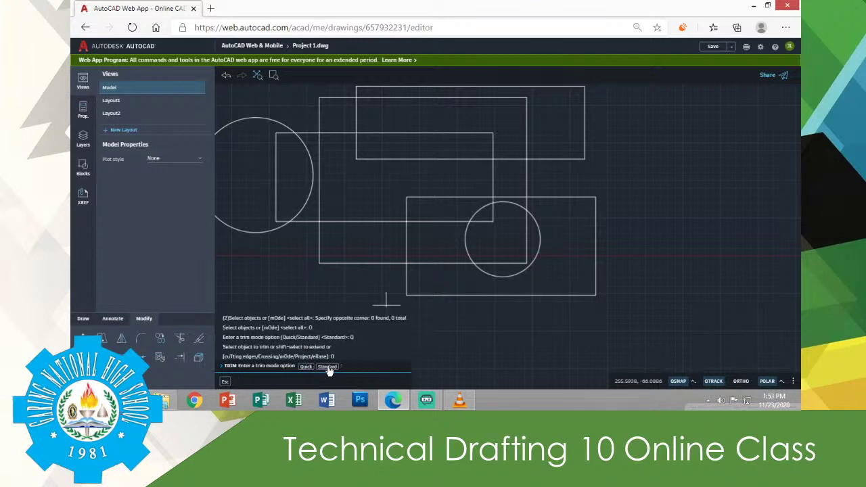
{"action": "left_click", "coordinate": [328, 368]}
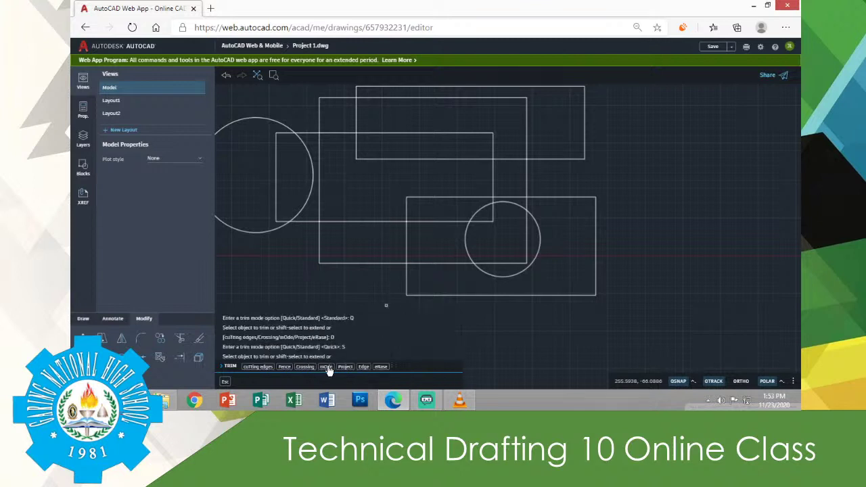
{"action": "left_click", "coordinate": [282, 368]}
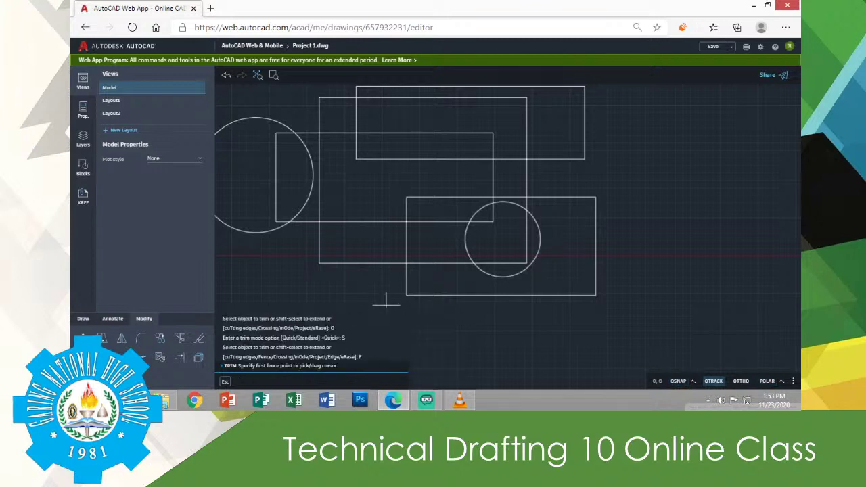
Draw an eight-point fence around the lower-right rectangle and small circle, cutting every crossed segment.
{"action": "left_click", "coordinate": [617, 327]}
{"action": "left_click", "coordinate": [572, 216]}
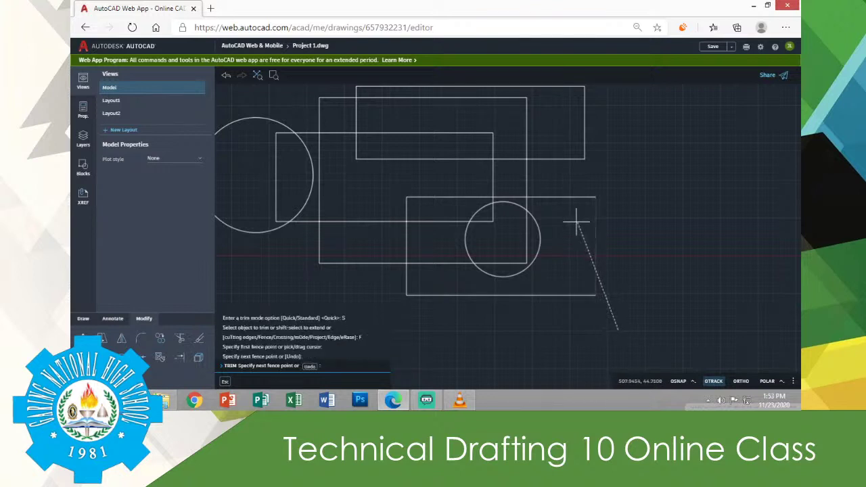
{"action": "left_click", "coordinate": [548, 179]}
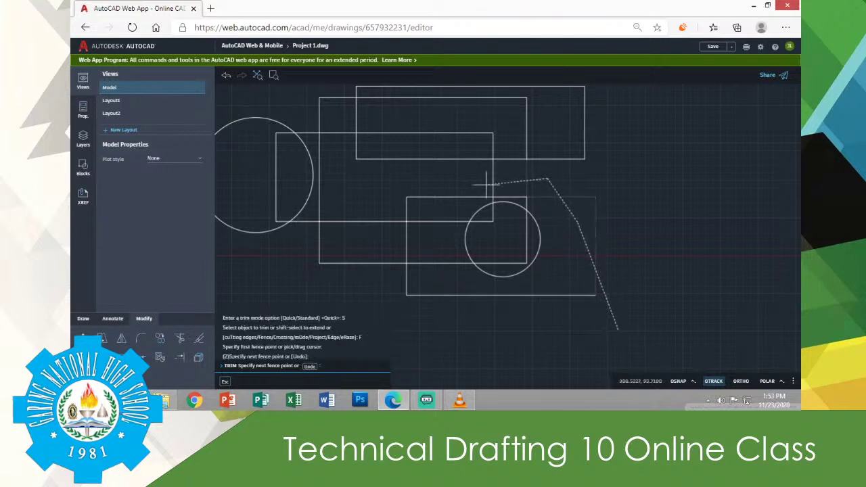
{"action": "left_click", "coordinate": [436, 181]}
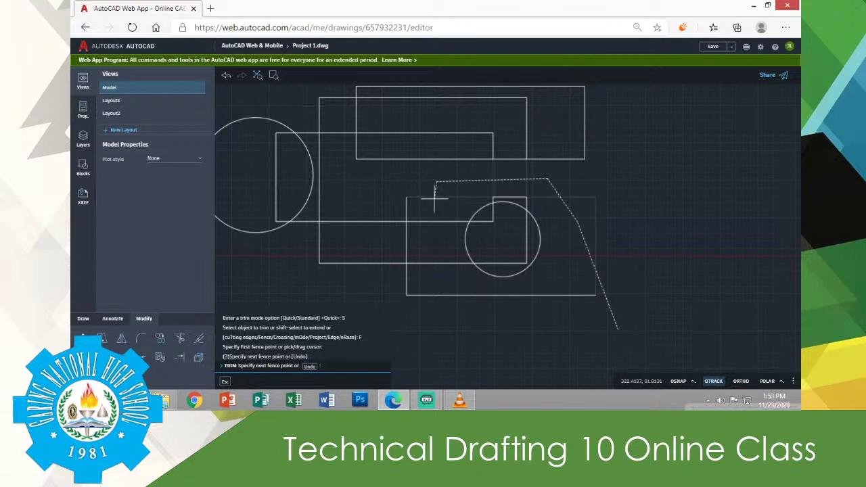
{"action": "left_click", "coordinate": [439, 256]}
{"action": "left_click", "coordinate": [440, 255]}
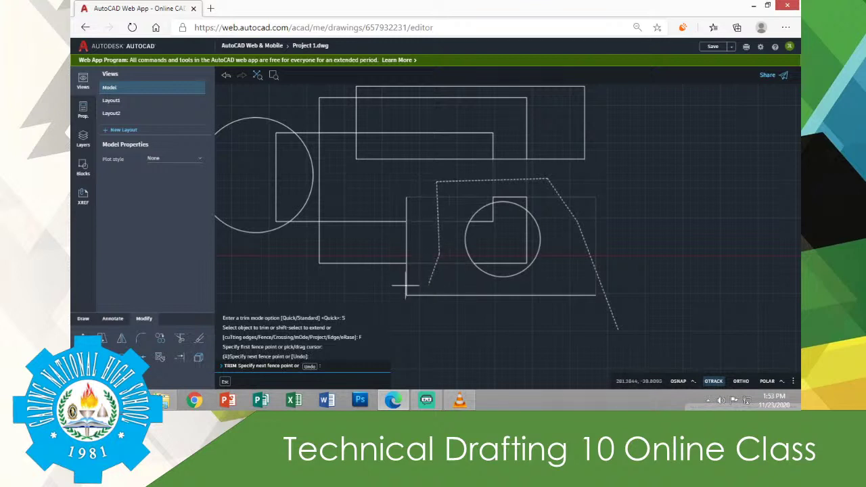
{"action": "left_click", "coordinate": [372, 289]}
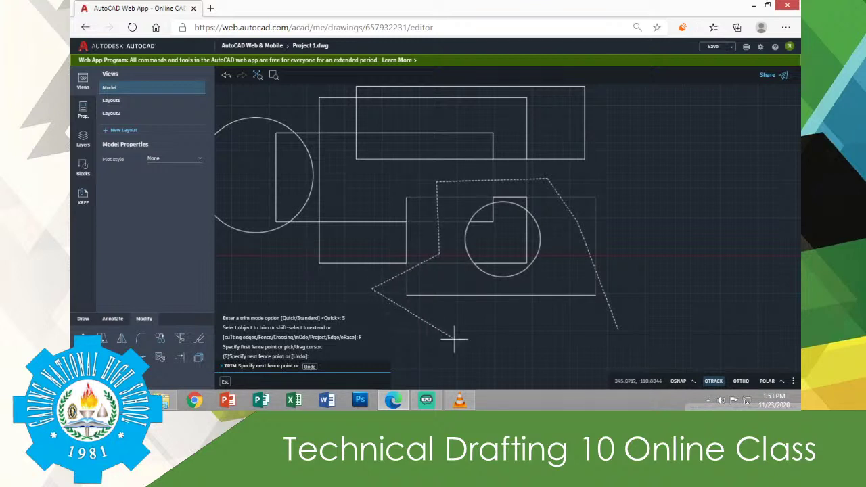
{"action": "left_click", "coordinate": [561, 338]}
{"action": "key", "text": "Return"}
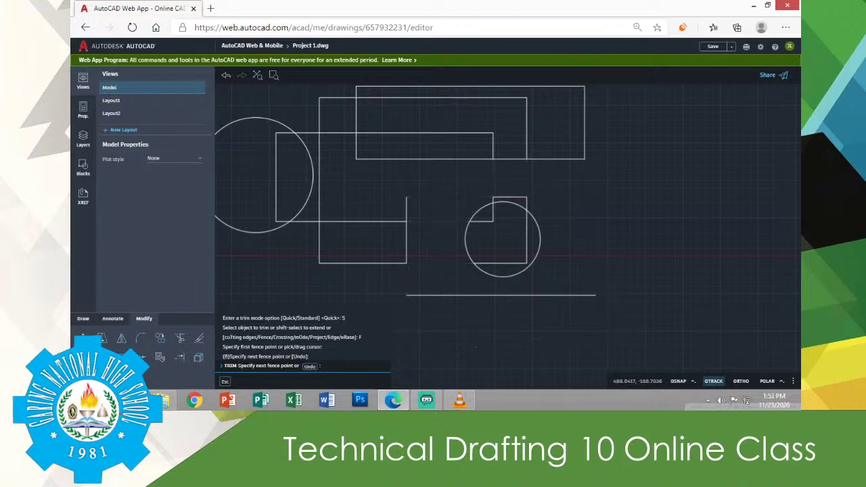